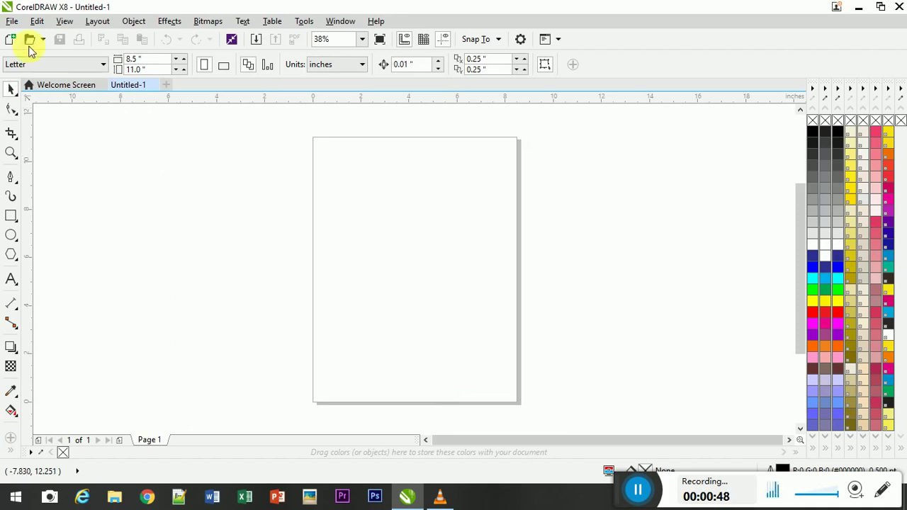
# - Import infinity.jpg from the Downloads folder and place it beside the page at about 4.09 inches square
pyautogui.click(13, 23)
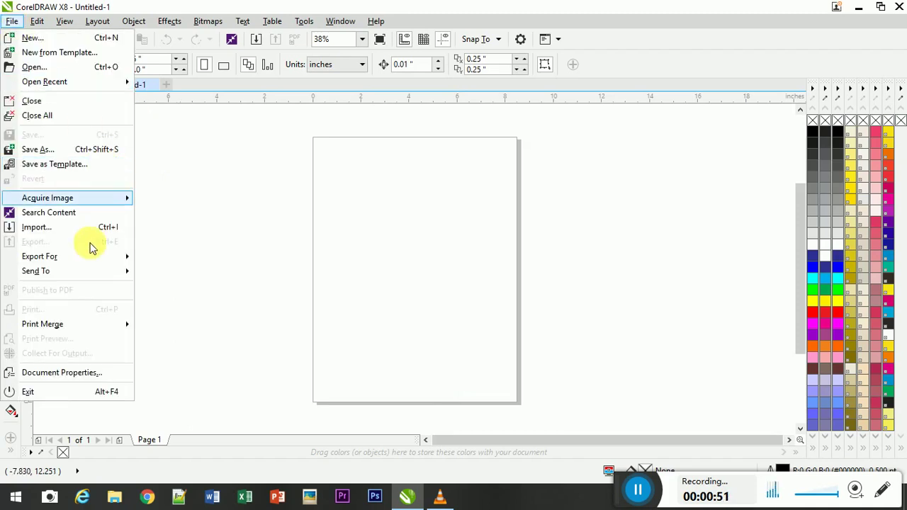
pyautogui.click(46, 228)
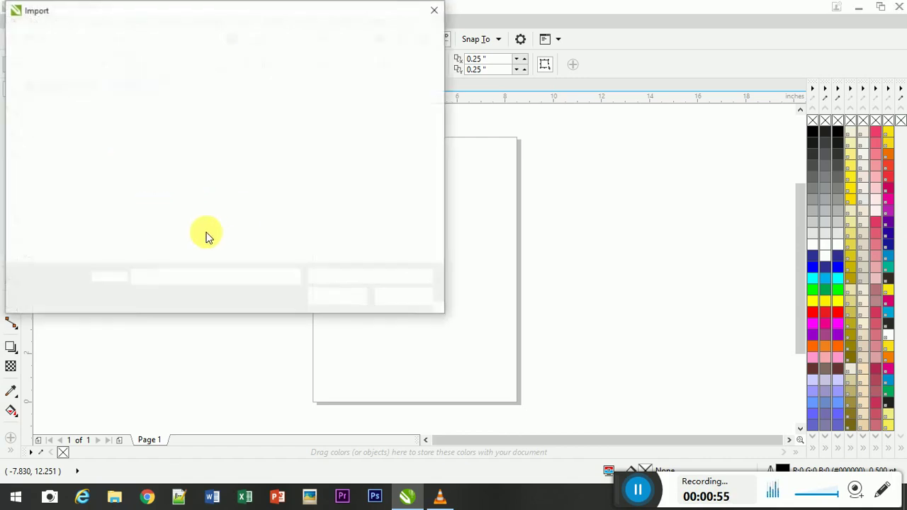
pyautogui.click(65, 143)
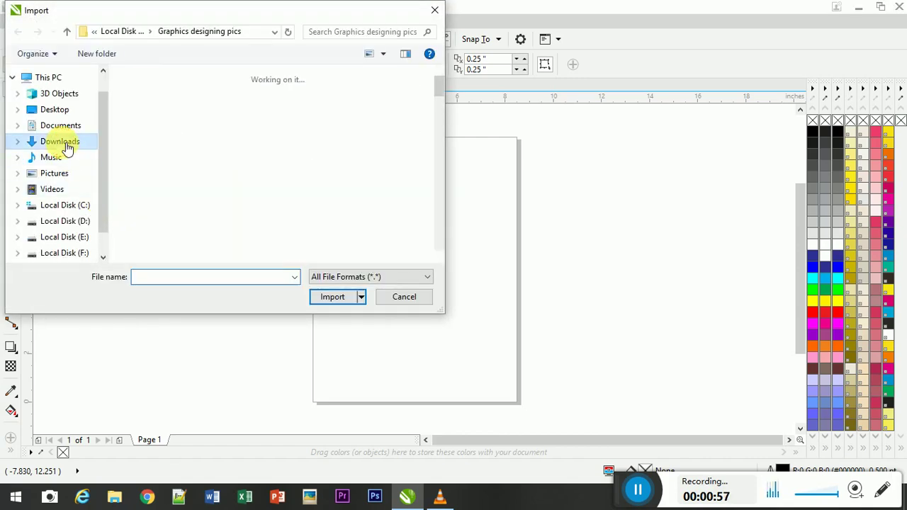
pyautogui.moveTo(434, 93); pyautogui.dragTo(433, 188)
pyautogui.click(147, 232)
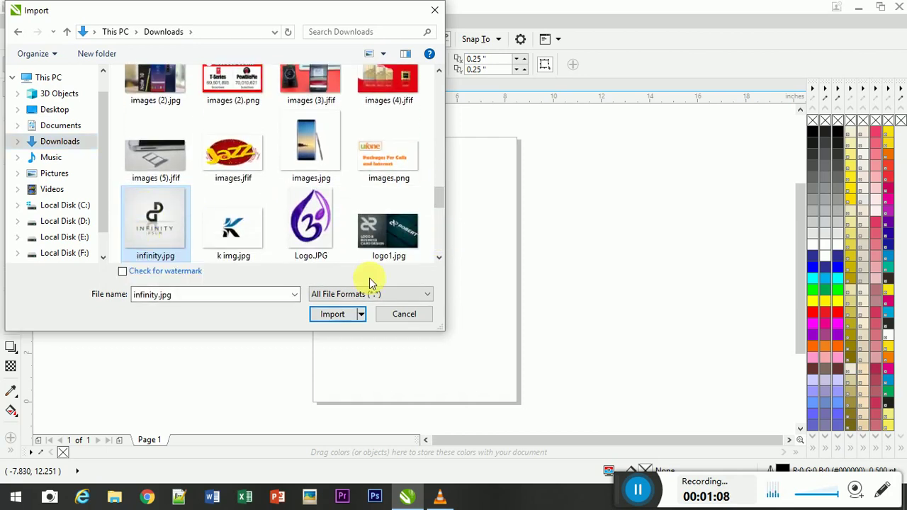
pyautogui.click(334, 316)
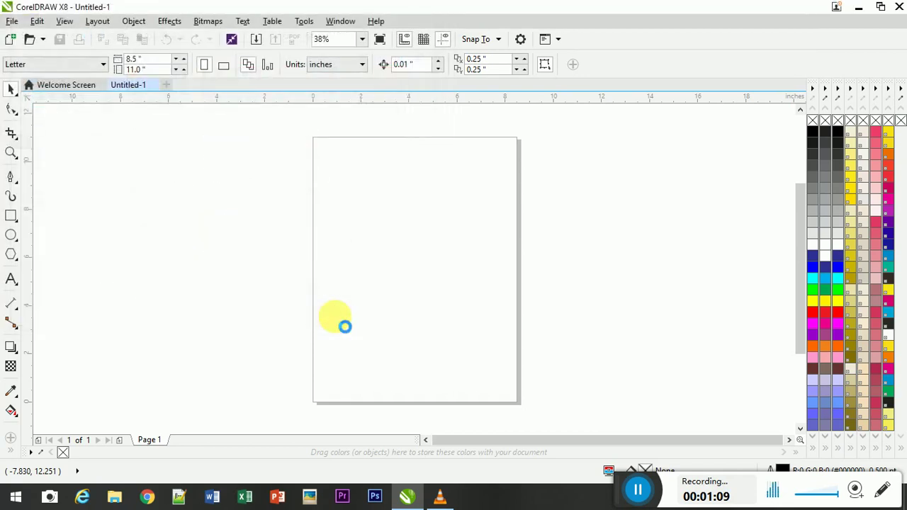
pyautogui.click(86, 211)
pyautogui.moveTo(106, 228); pyautogui.dragTo(224, 312)
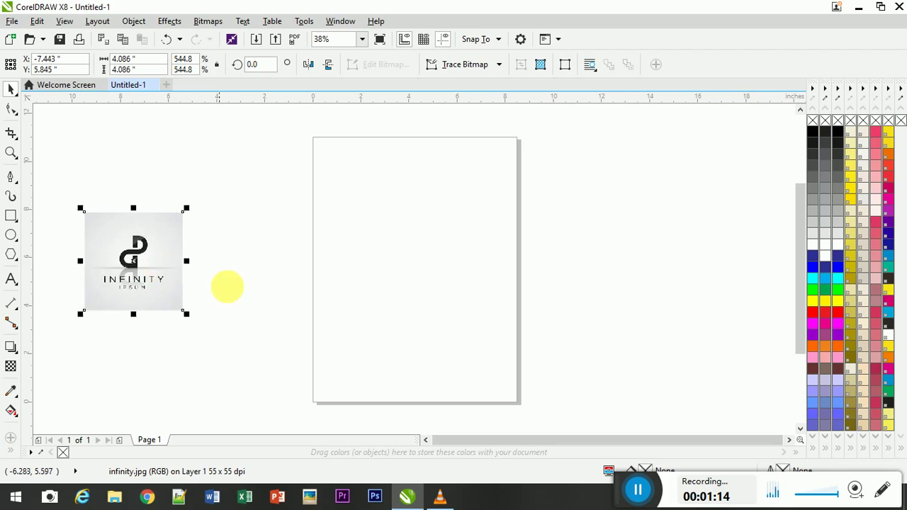
pyautogui.click(227, 288)
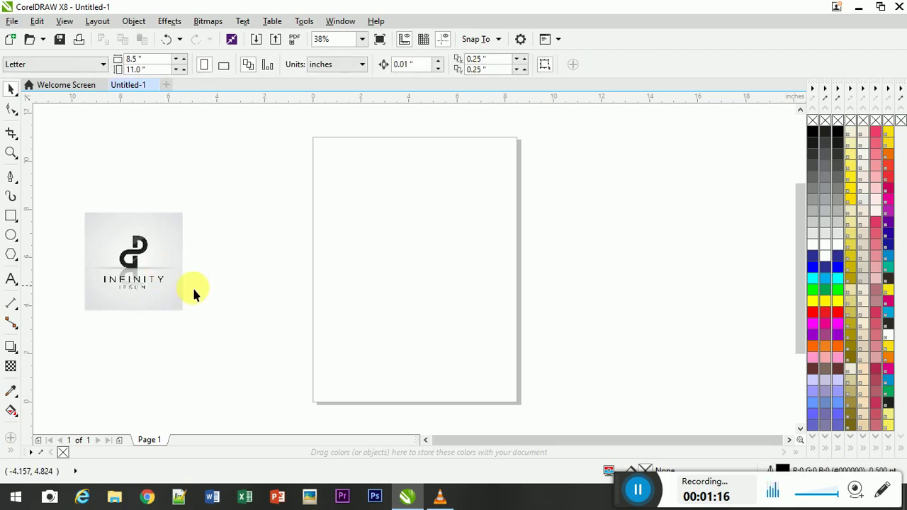
# - Enlarge the imported logo image proportionally to about 6.77 inches square
pyautogui.click(138, 251)
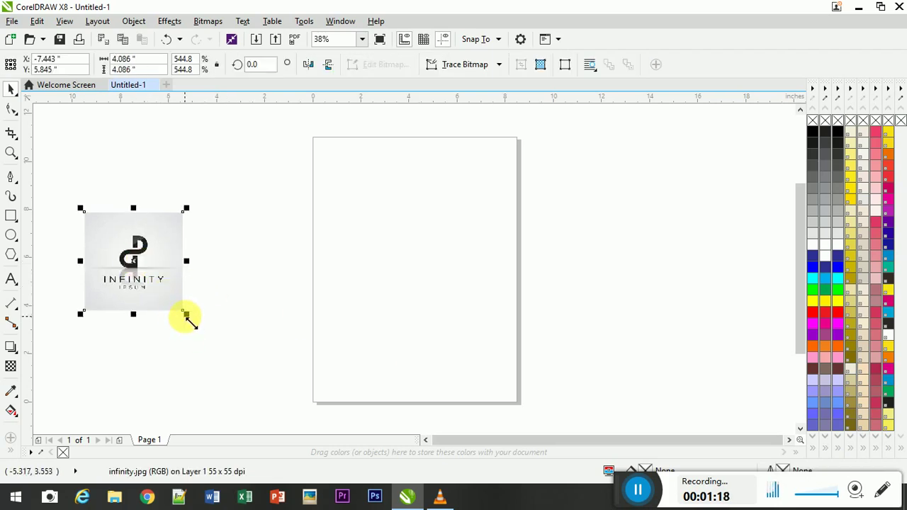
pyautogui.moveTo(188, 317); pyautogui.dragTo(196, 288)
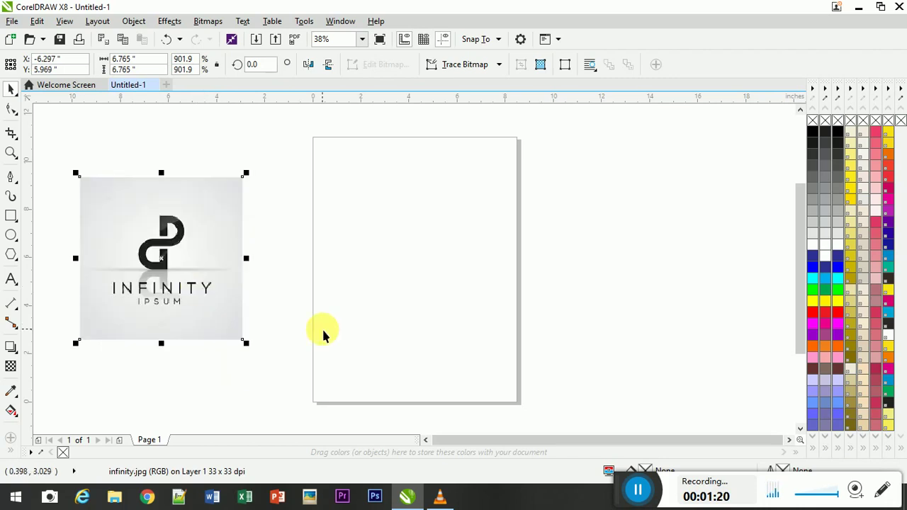
pyautogui.click(322, 330)
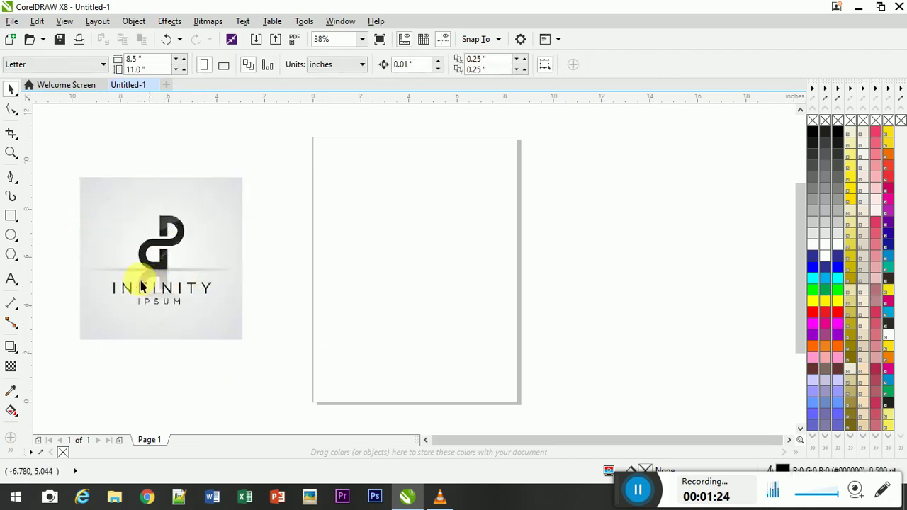
# - Draw a narrow upright rectangle about 0.72 by 5.33 inches on the page and another about 5.91 by 4.34 inches beside it
pyautogui.click(17, 220)
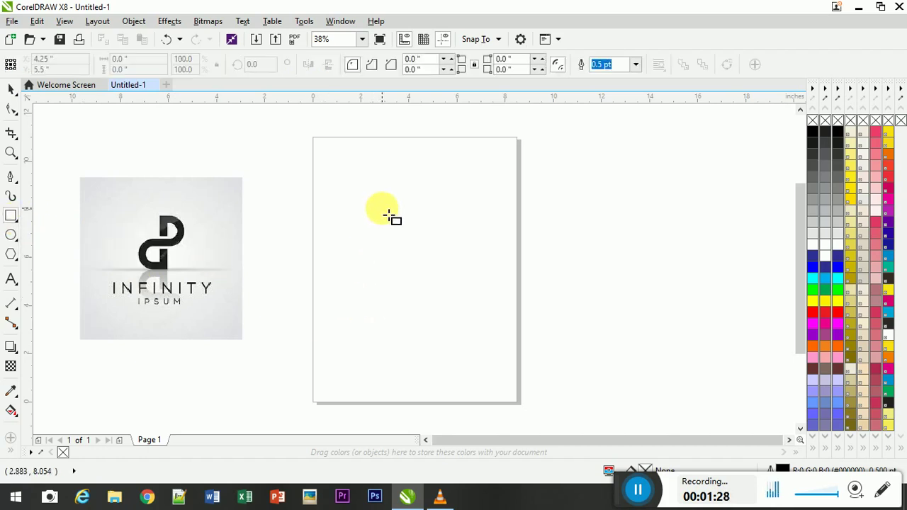
pyautogui.moveTo(382, 208); pyautogui.dragTo(399, 336)
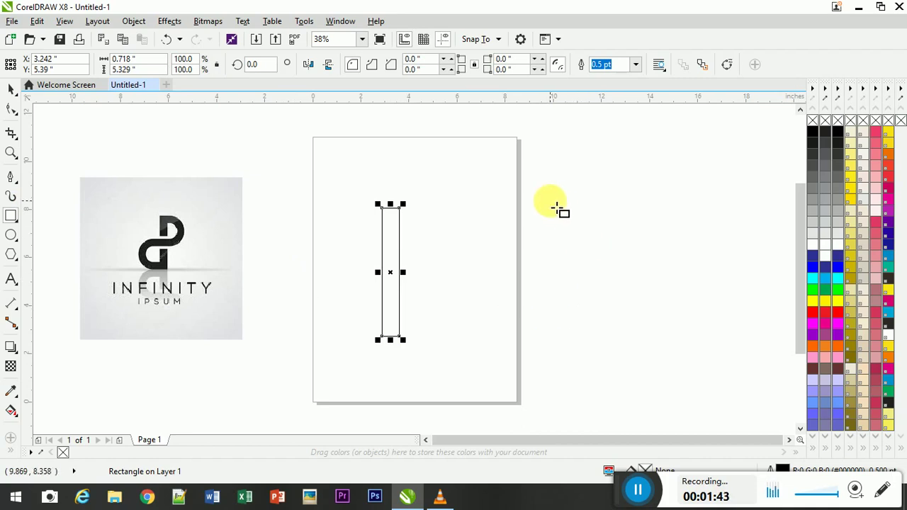
pyautogui.moveTo(549, 201); pyautogui.dragTo(693, 306)
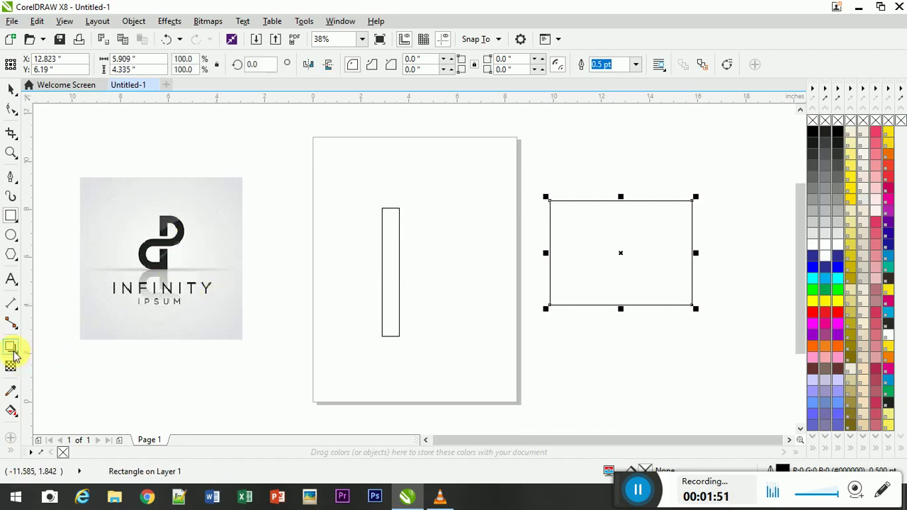
# - Round both right corners of the wide rectangle to a radius of about 2.17 inches, forming a D shape
pyautogui.click(13, 113)
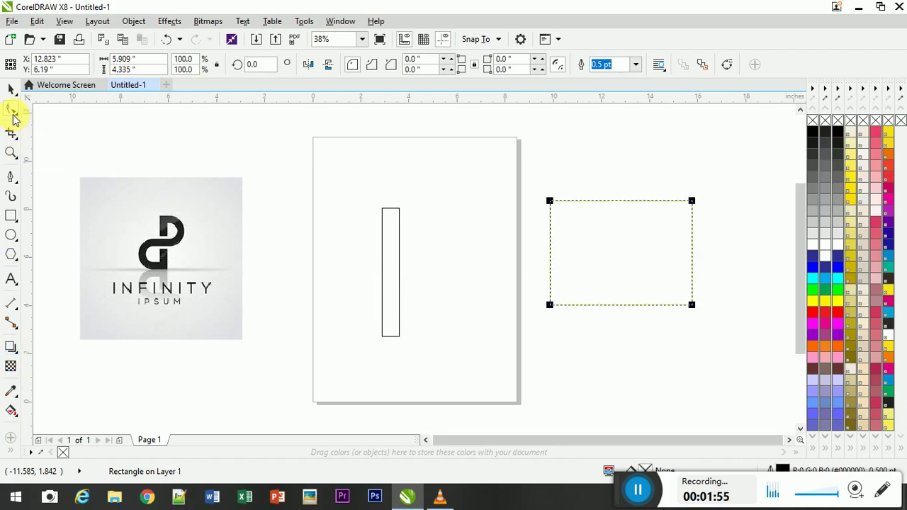
pyautogui.click(692, 203)
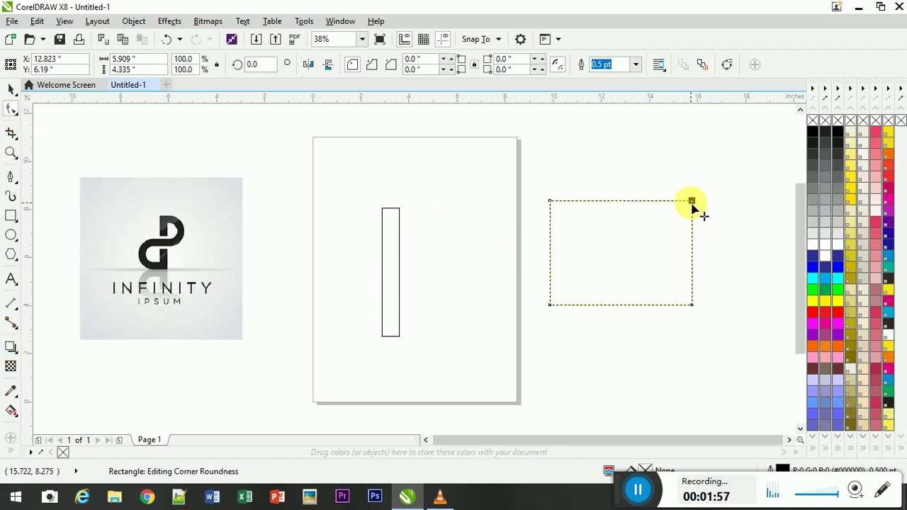
pyautogui.moveTo(662, 238); pyautogui.dragTo(641, 234)
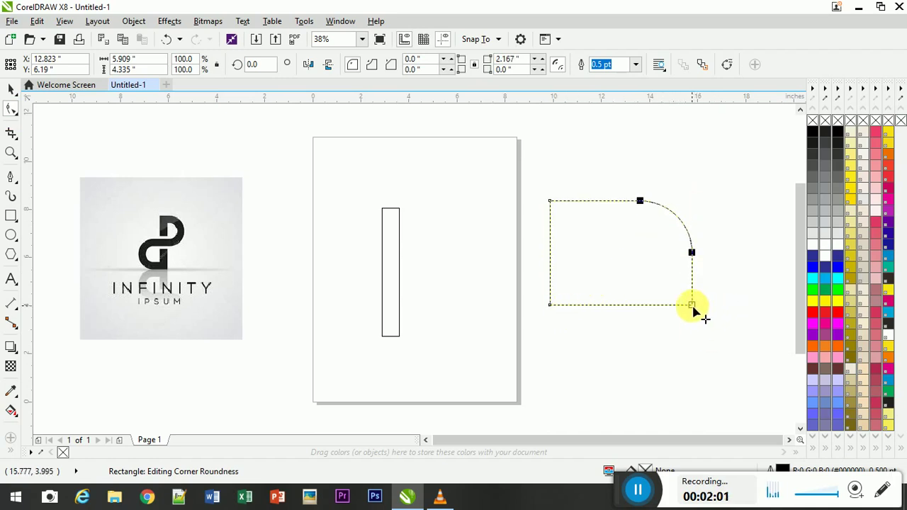
pyautogui.moveTo(693, 306); pyautogui.dragTo(560, 309)
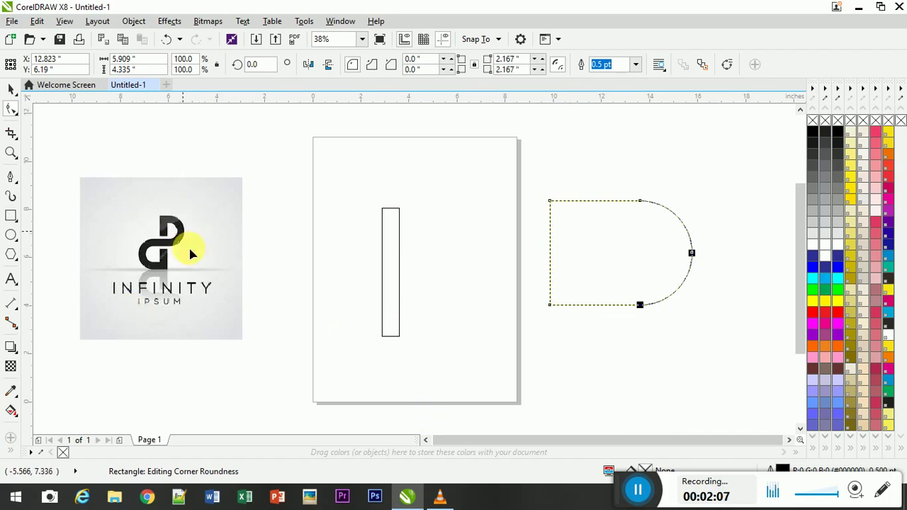
pyautogui.click(11, 89)
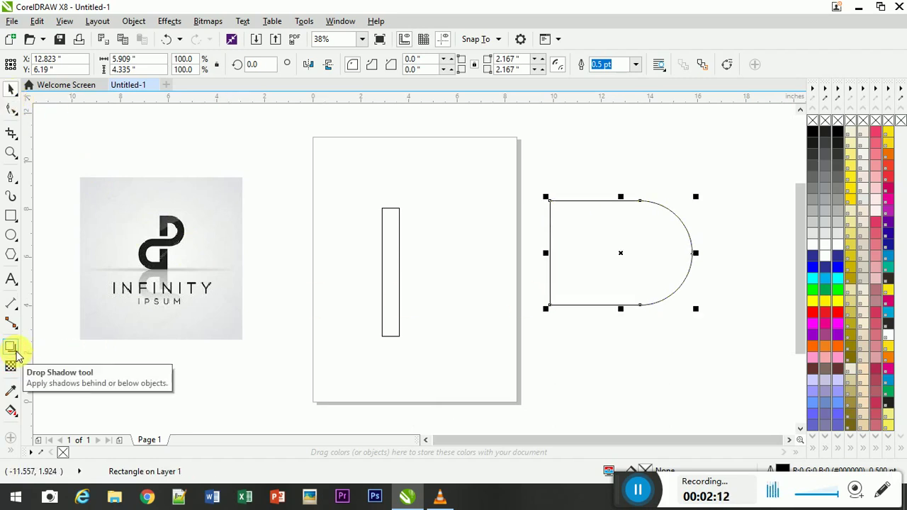
# - Add a one-step inside contour offset about 0.94 inches to the D shape and convert it to curves
pyautogui.click(17, 353)
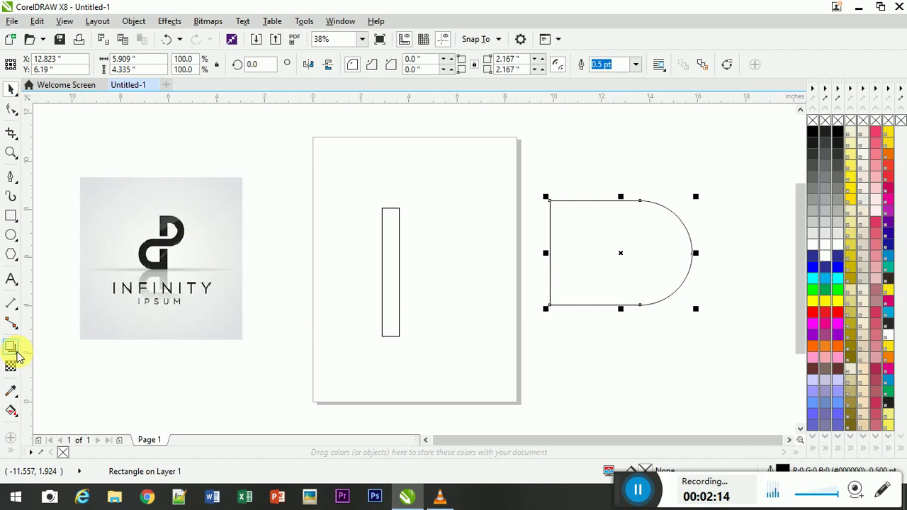
pyautogui.click(32, 364)
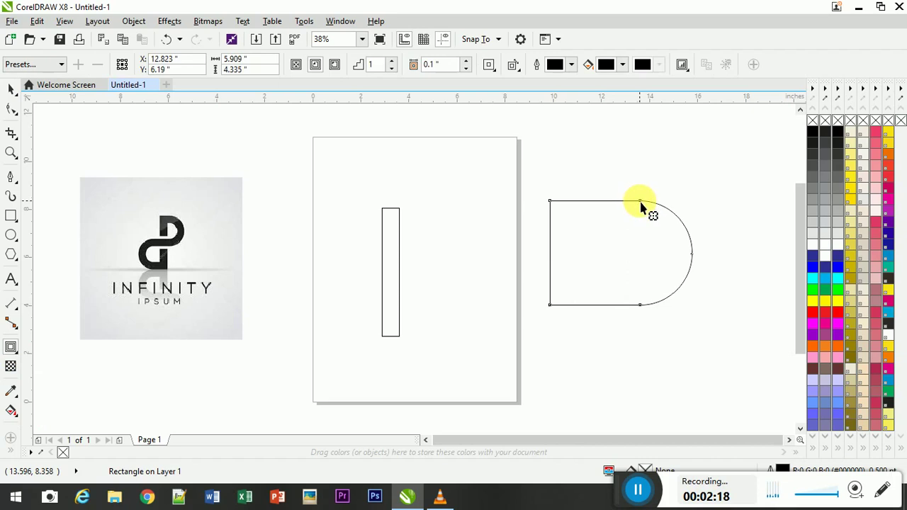
pyautogui.moveTo(641, 204); pyautogui.dragTo(640, 222)
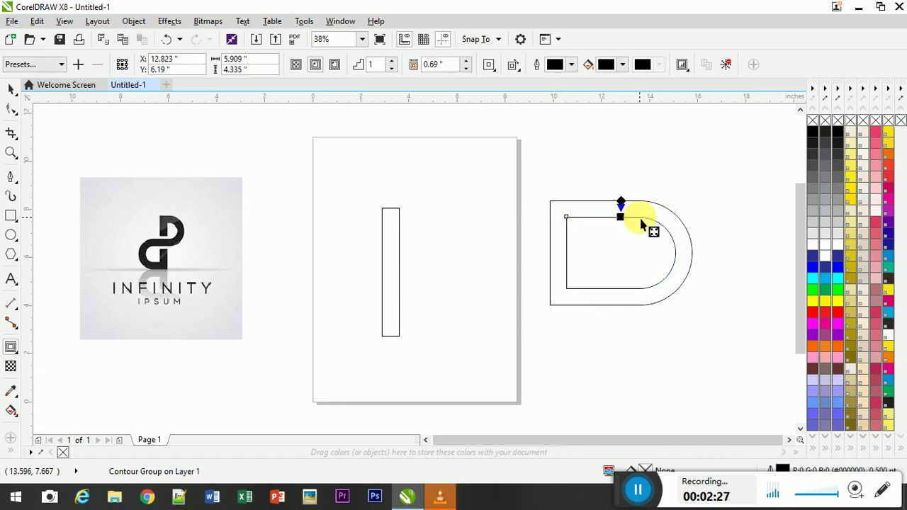
pyautogui.moveTo(630, 224); pyautogui.dragTo(628, 230)
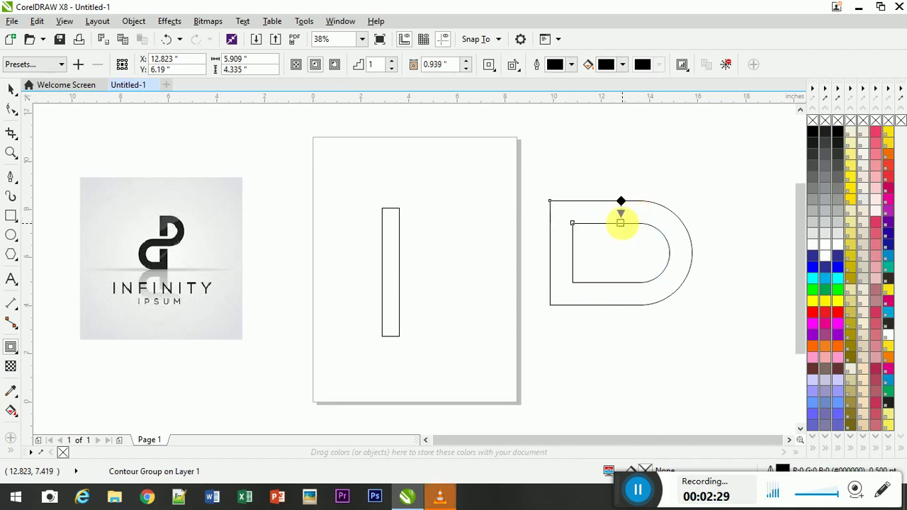
pyautogui.click(11, 88)
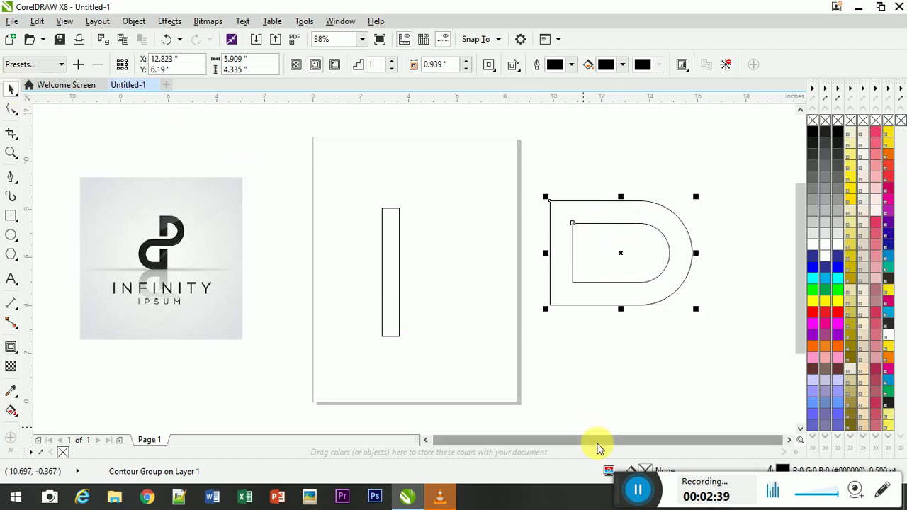
pyautogui.hotkey('ctrl', 'q')
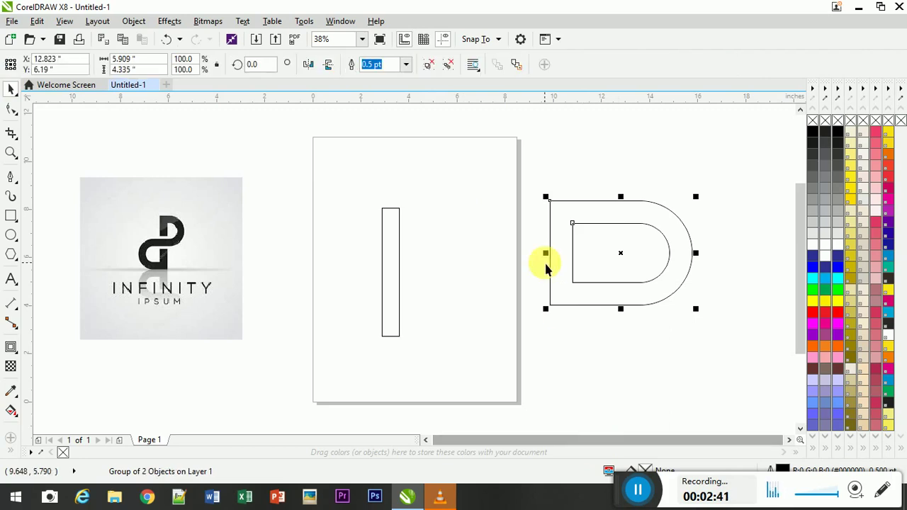
# - Move the D-shaped group onto the top of the narrow bar and resize it to about 2.82 by 2.17 inches
pyautogui.moveTo(607, 278); pyautogui.dragTo(444, 277)
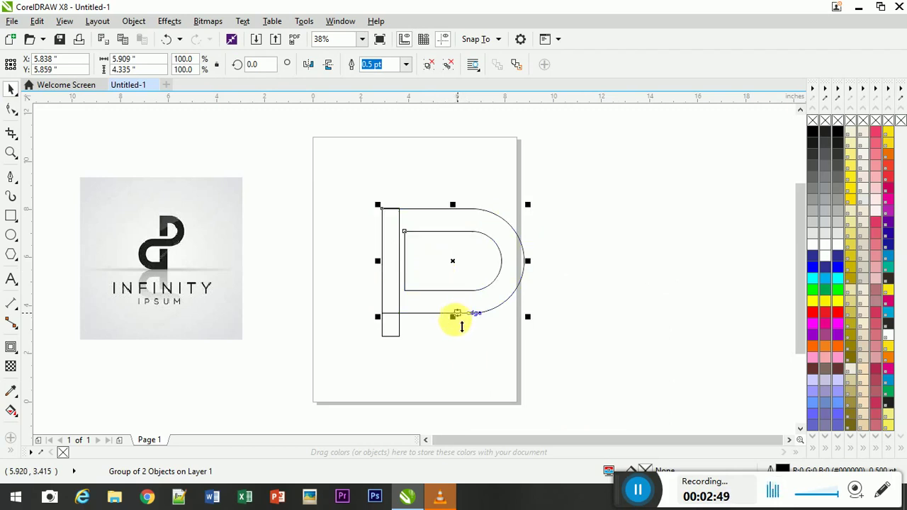
pyautogui.moveTo(457, 318); pyautogui.dragTo(453, 267)
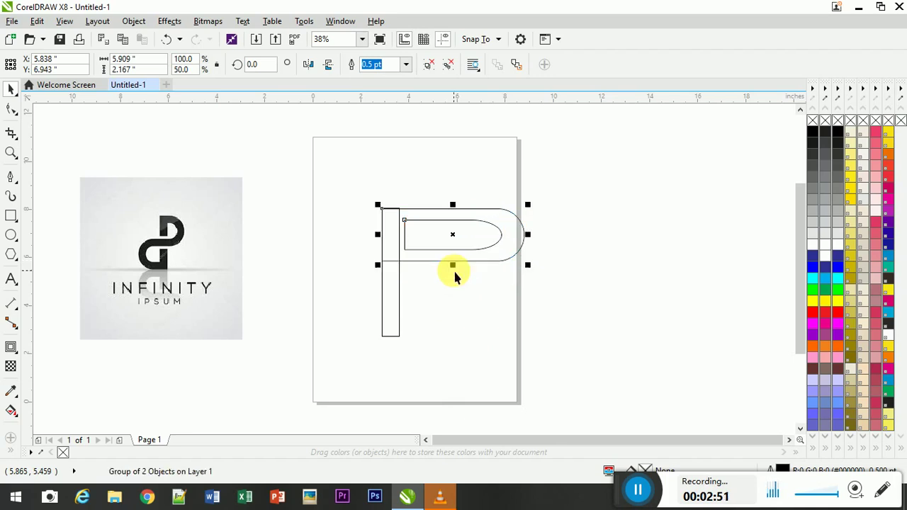
pyautogui.moveTo(528, 234); pyautogui.dragTo(493, 240)
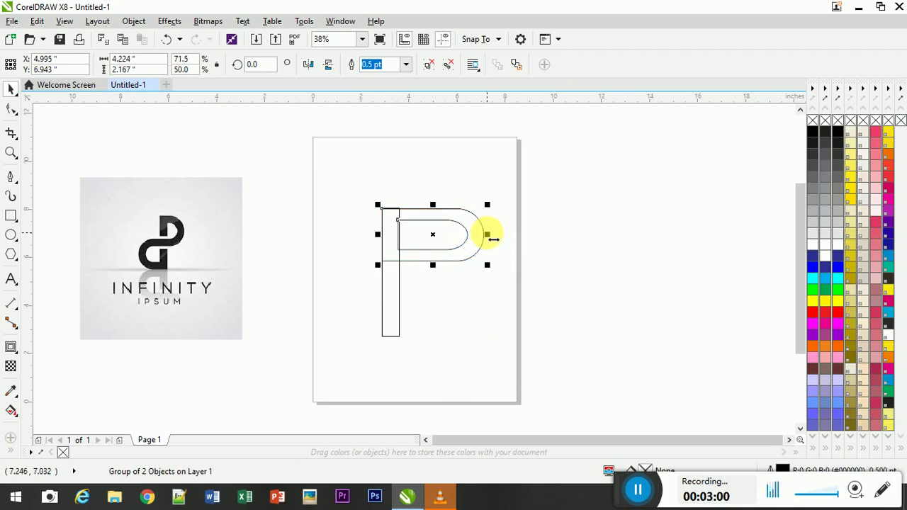
pyautogui.moveTo(496, 239); pyautogui.dragTo(457, 244)
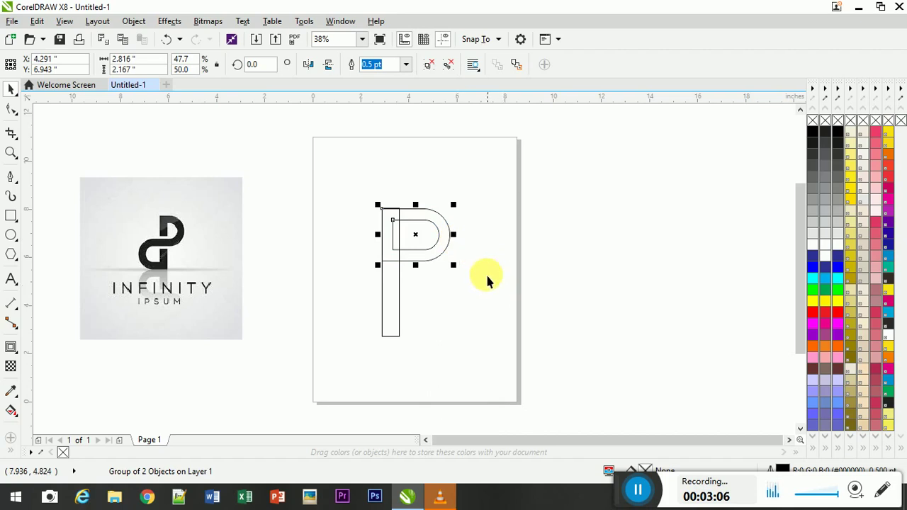
# - Move the vertical bar slightly down so its top edge lines up with the top of the D shape
pyautogui.click(392, 321)
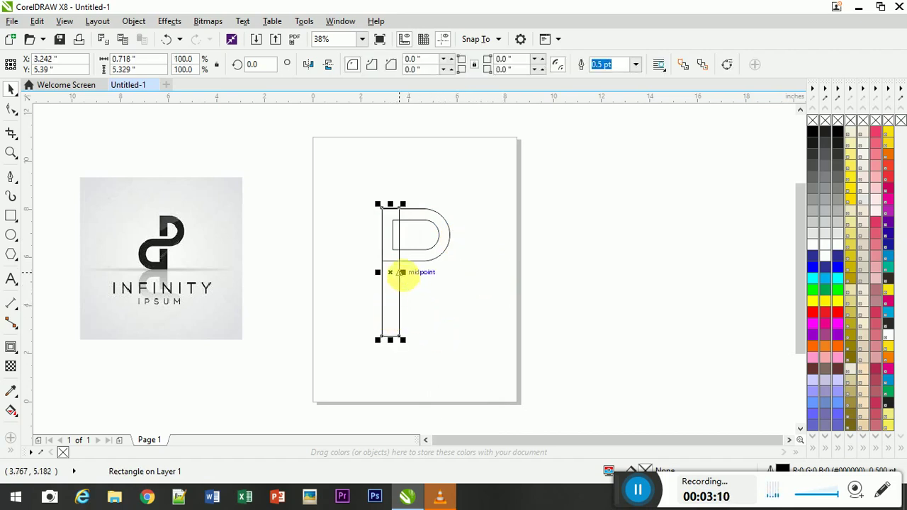
pyautogui.moveTo(401, 272); pyautogui.dragTo(400, 277)
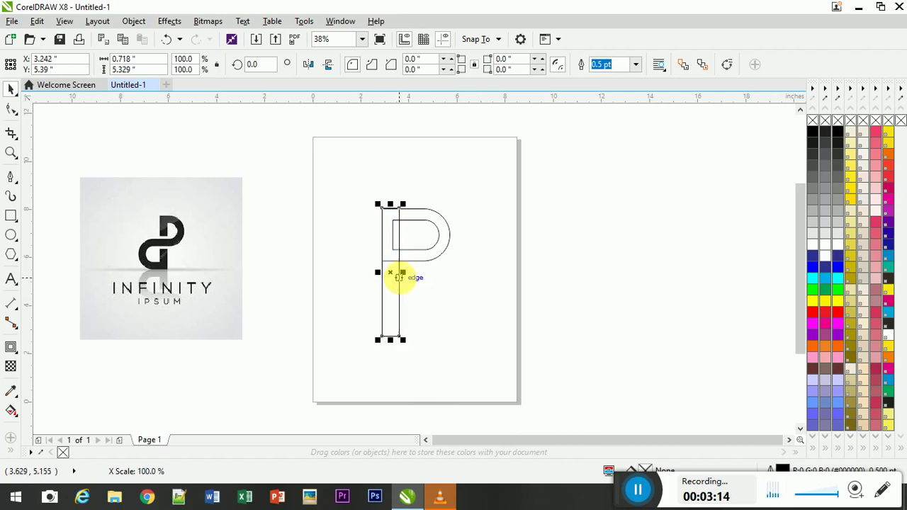
pyautogui.click(508, 310)
pyautogui.press('z')
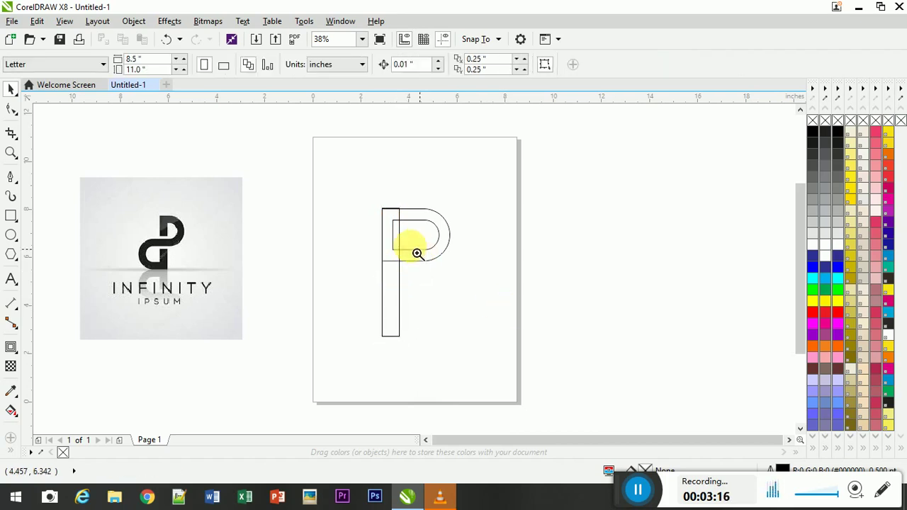
pyautogui.moveTo(348, 187); pyautogui.dragTo(489, 309)
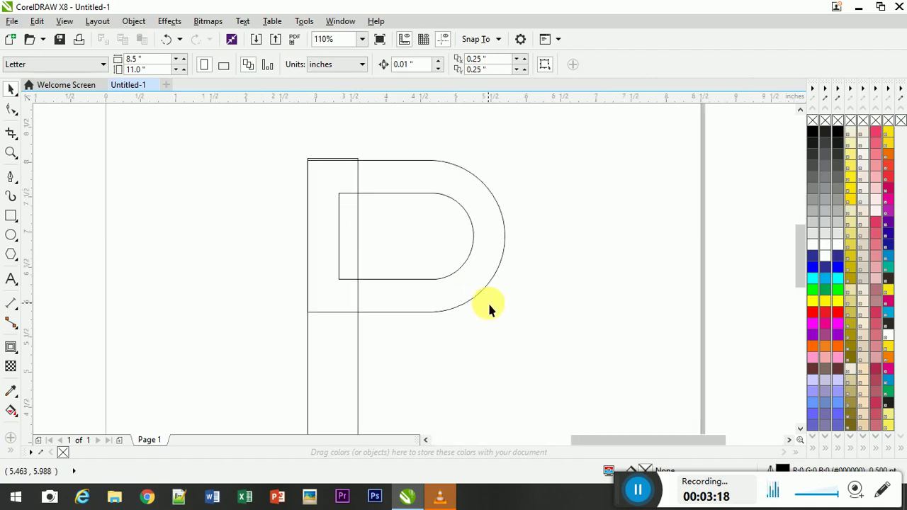
pyautogui.click(427, 234)
pyautogui.click(351, 347)
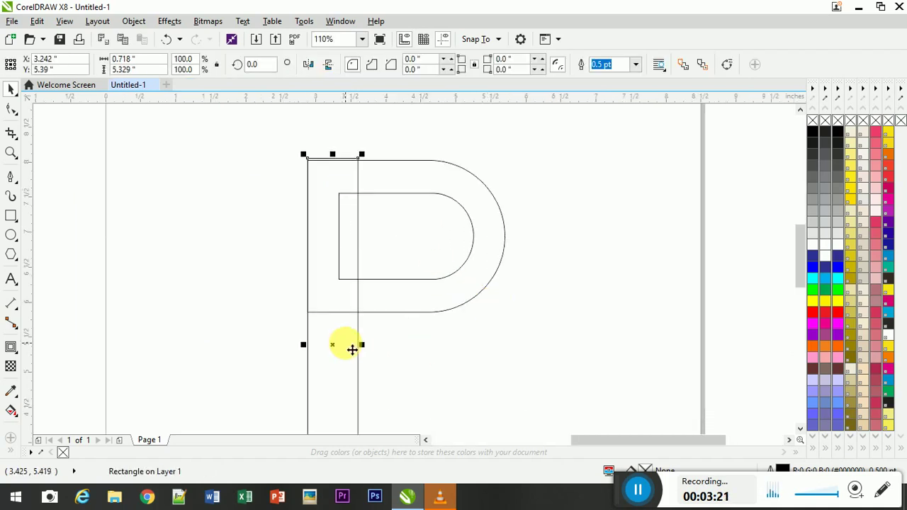
pyautogui.moveTo(342, 359); pyautogui.dragTo(344, 365)
pyautogui.click(477, 407)
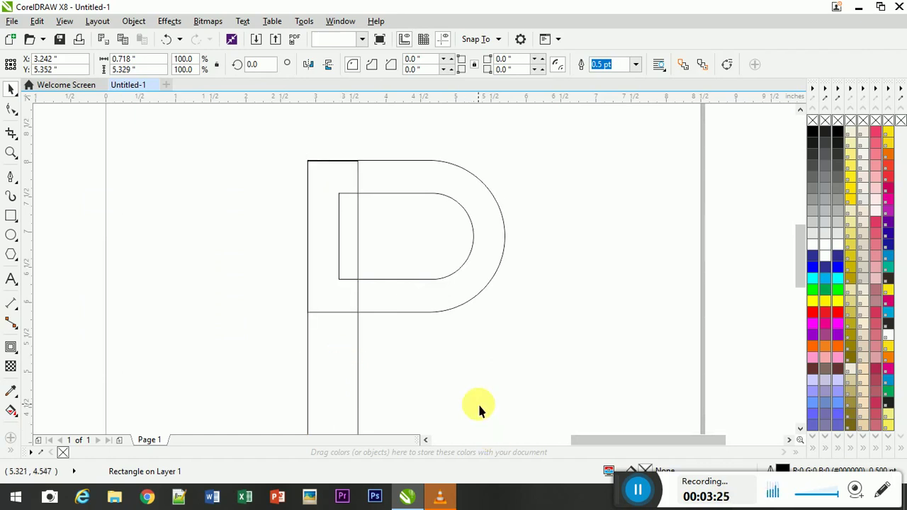
# - Widen the D-shaped group to about 3.12 inches, keeping its left edge and height fixed
pyautogui.click(416, 249)
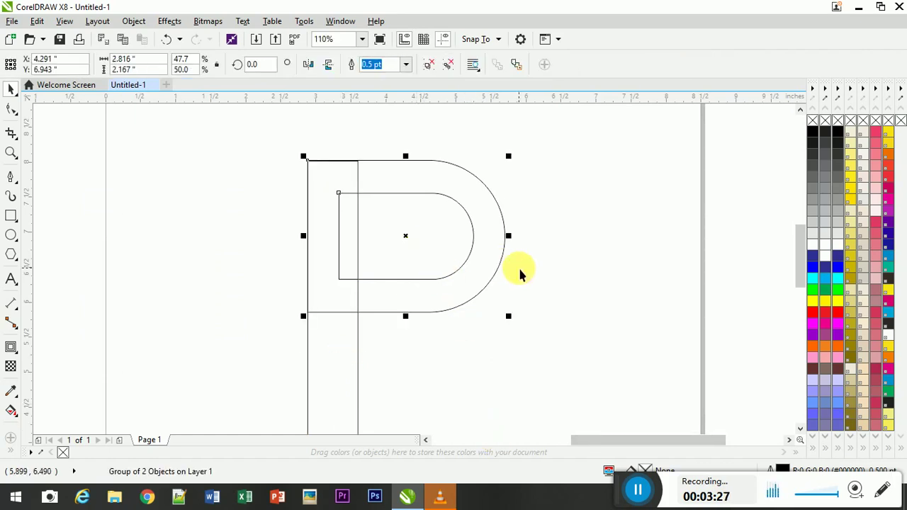
pyautogui.moveTo(513, 241); pyautogui.dragTo(536, 242)
pyautogui.click(530, 237)
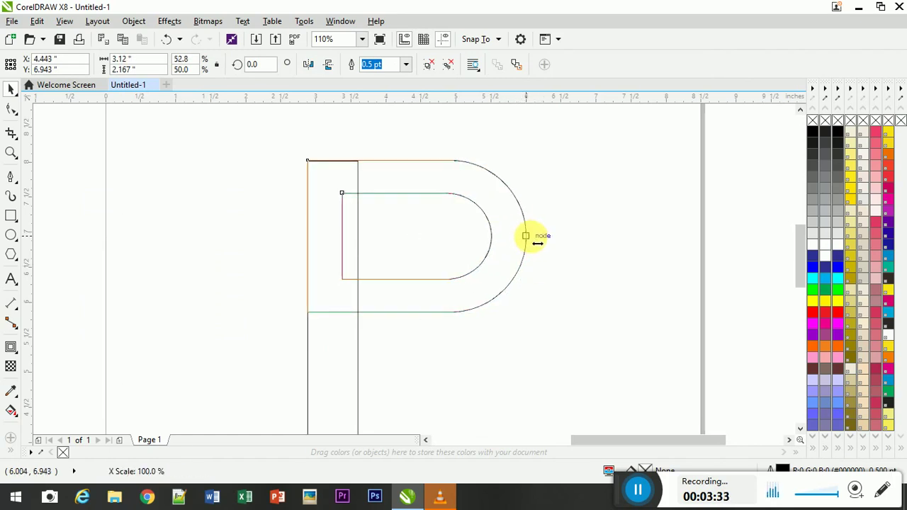
# - Narrow the vertical bar to about 0.5 inches so its right edge meets the straight side of the inner D contour
pyautogui.click(349, 367)
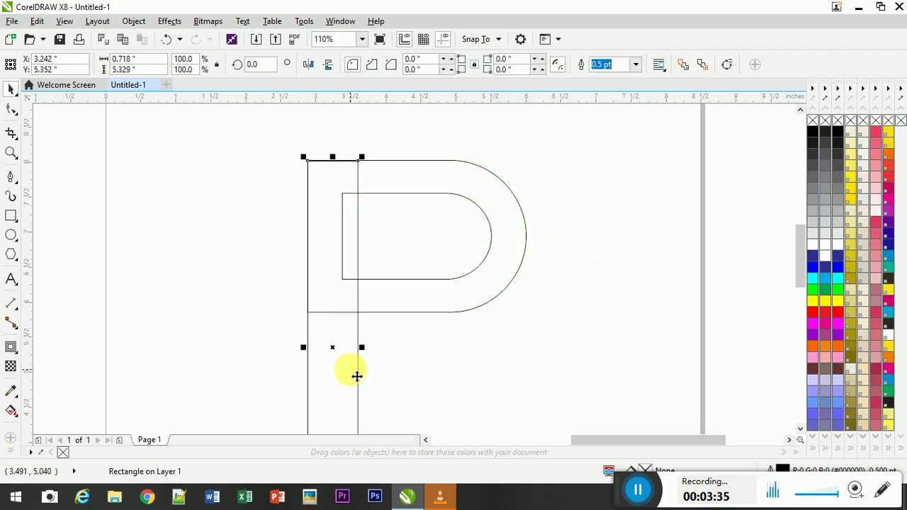
pyautogui.moveTo(363, 348); pyautogui.dragTo(348, 347)
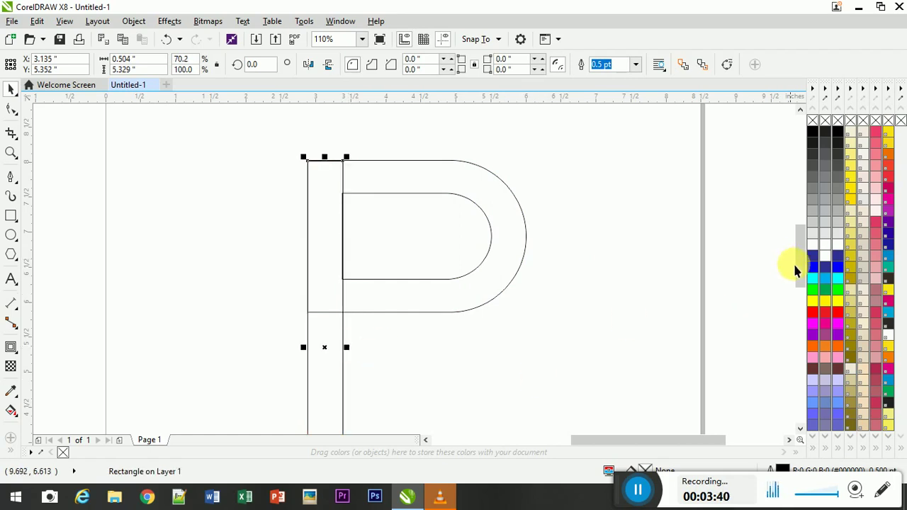
pyautogui.moveTo(800, 267); pyautogui.dragTo(800, 278)
pyautogui.click(522, 303)
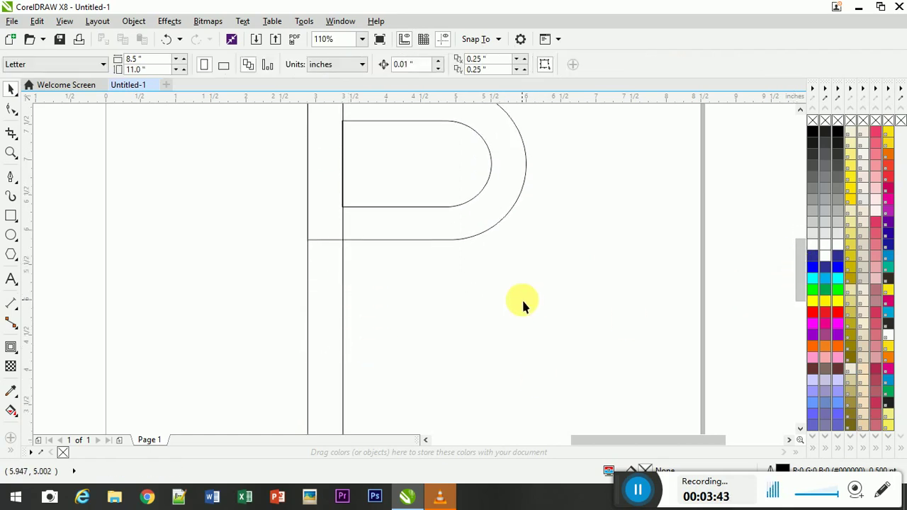
# - Create a horizontally mirrored copy of the D-shaped group and place it at the bar's lower left, overlapping the upper loop's bottom band
pyautogui.scroll(-4, 522, 297)
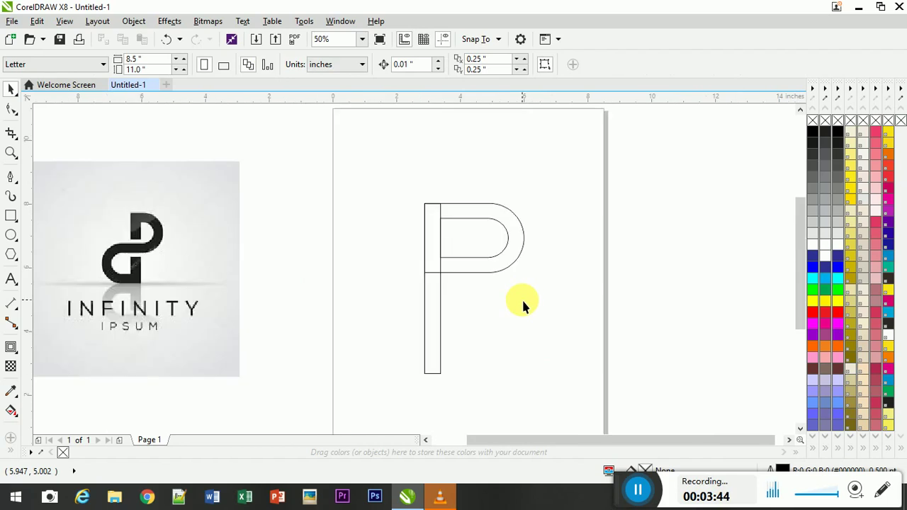
pyautogui.click(492, 253)
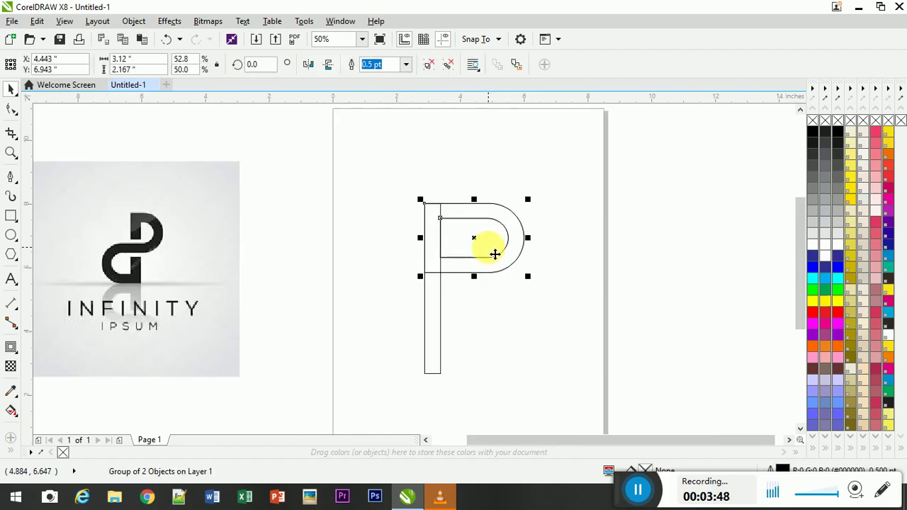
pyautogui.click(310, 65)
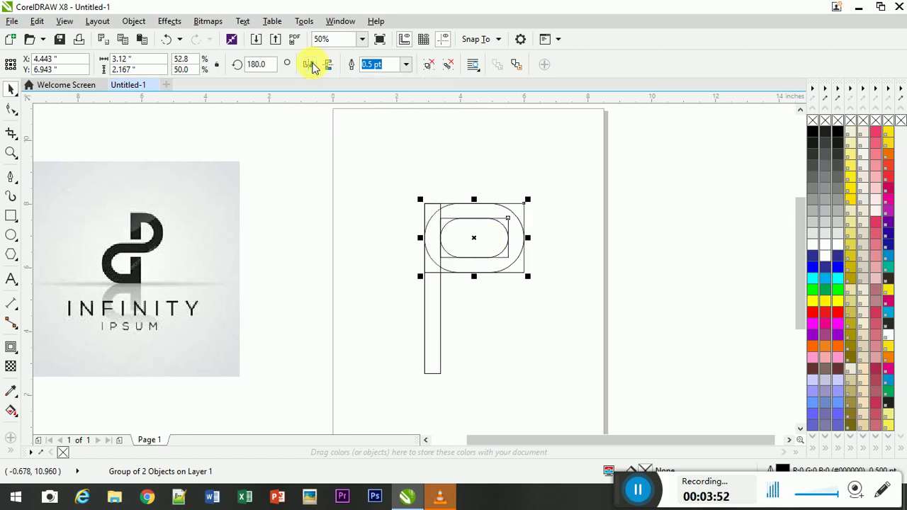
pyautogui.moveTo(481, 243); pyautogui.dragTo(411, 297)
pyautogui.moveTo(409, 294); pyautogui.dragTo(410, 294)
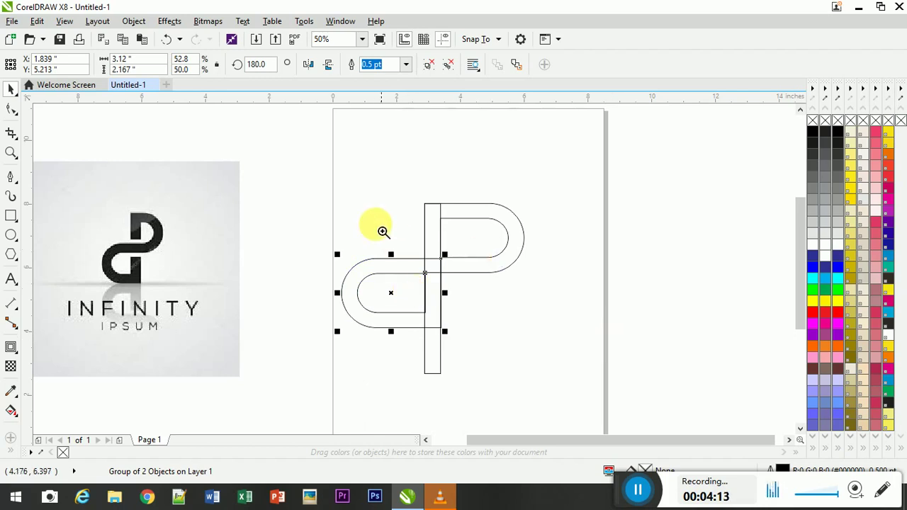
# - Nudge the mirrored loop so its straight edges align with the vertical bar and its top band with the upper loop's bottom band
pyautogui.moveTo(383, 231); pyautogui.dragTo(548, 350)
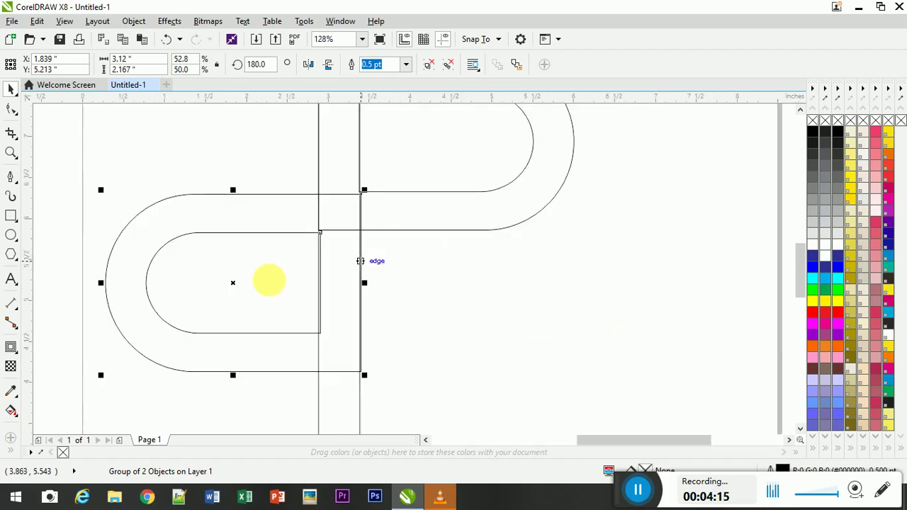
pyautogui.moveTo(267, 297); pyautogui.dragTo(263, 296)
pyautogui.click(419, 369)
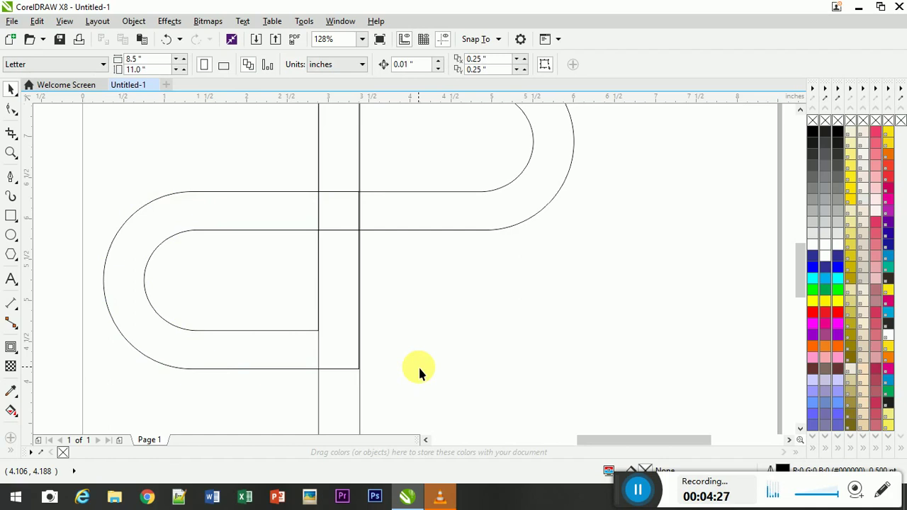
# - Shorten the vertical bar from below so its bottom edge lines up with the bottom of the mirrored loop
pyautogui.scroll(-2, 418, 365)
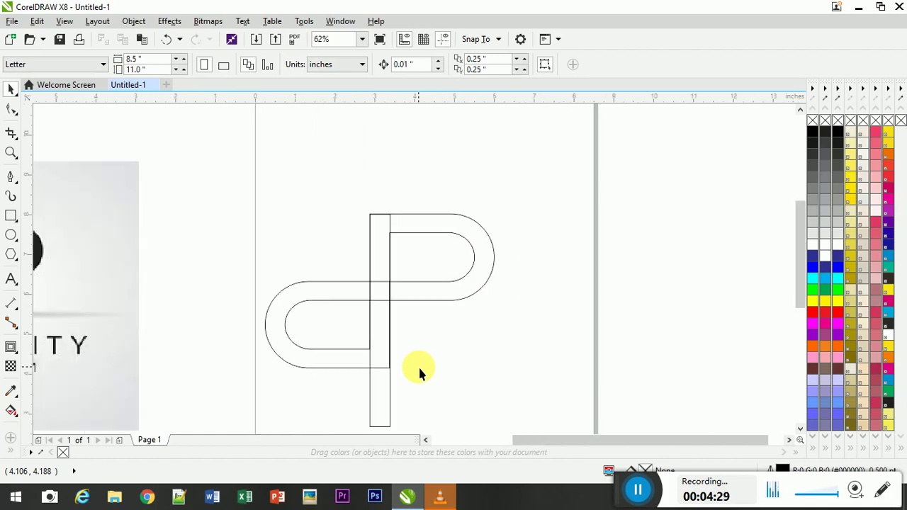
pyautogui.moveTo(716, 439); pyautogui.dragTo(670, 440)
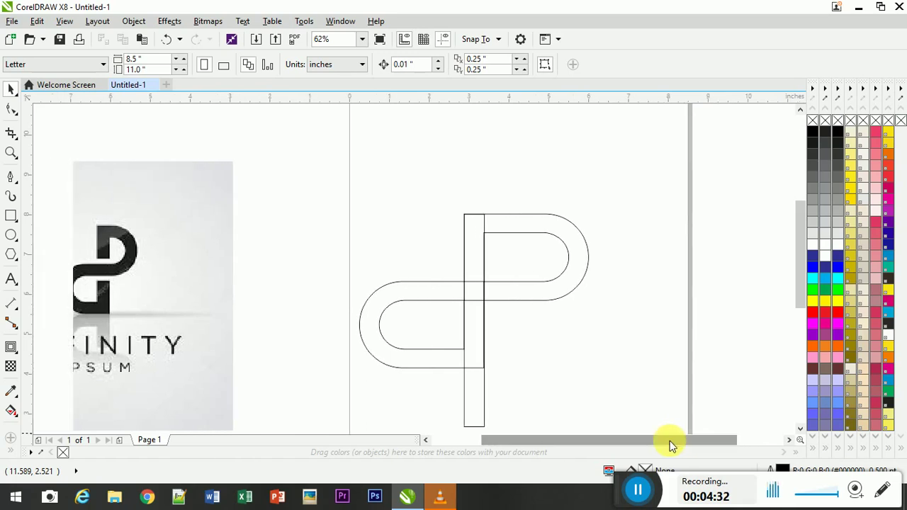
pyautogui.click(482, 405)
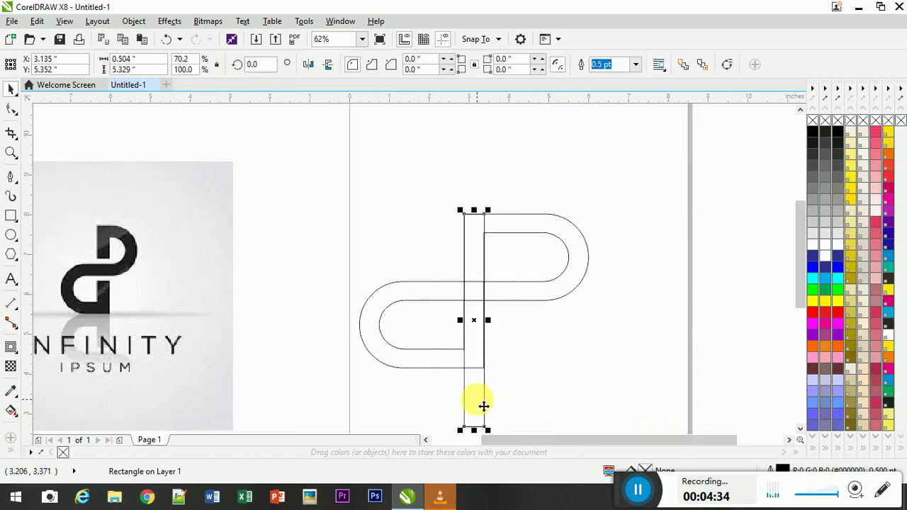
pyautogui.moveTo(474, 429); pyautogui.dragTo(485, 380)
pyautogui.click(566, 375)
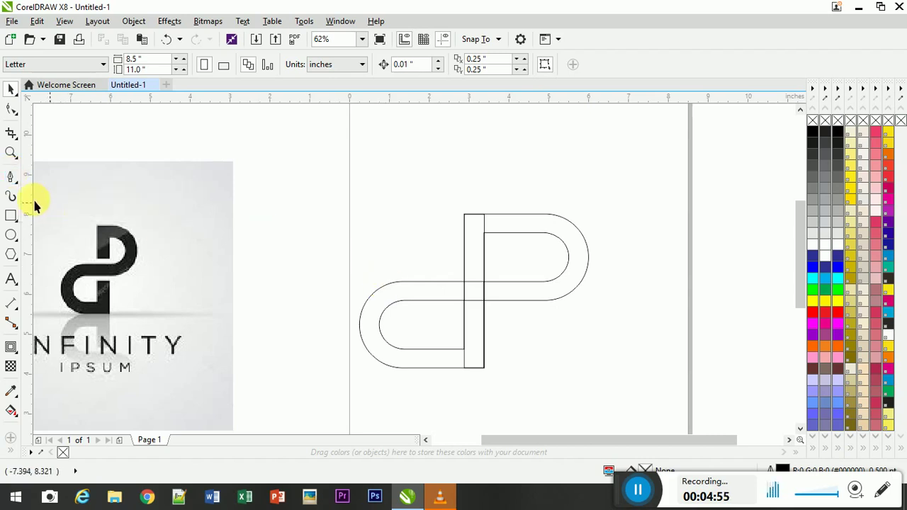
pyautogui.click(11, 181)
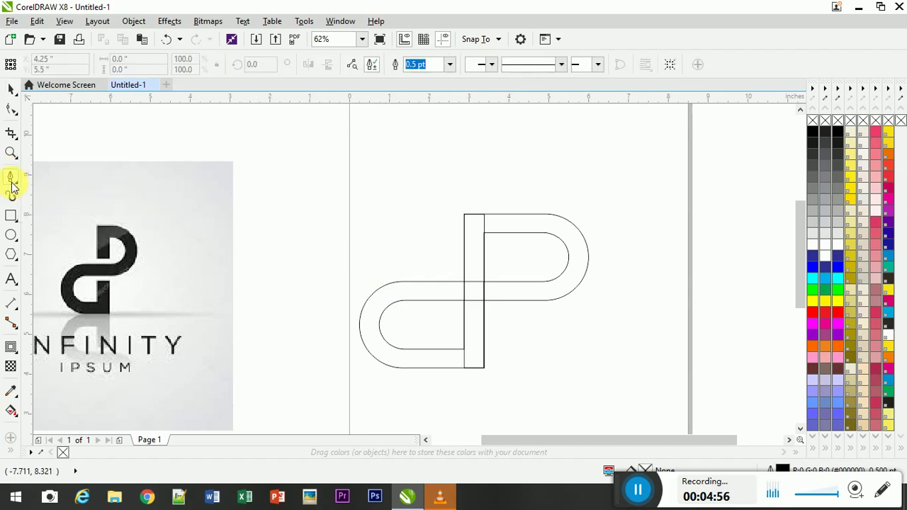
pyautogui.click(452, 270)
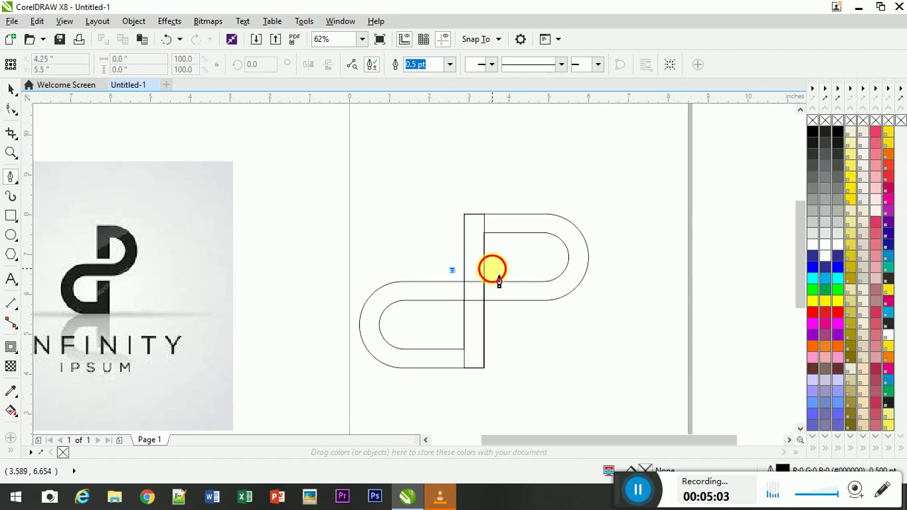
pyautogui.click(494, 269)
pyautogui.press('Delete')
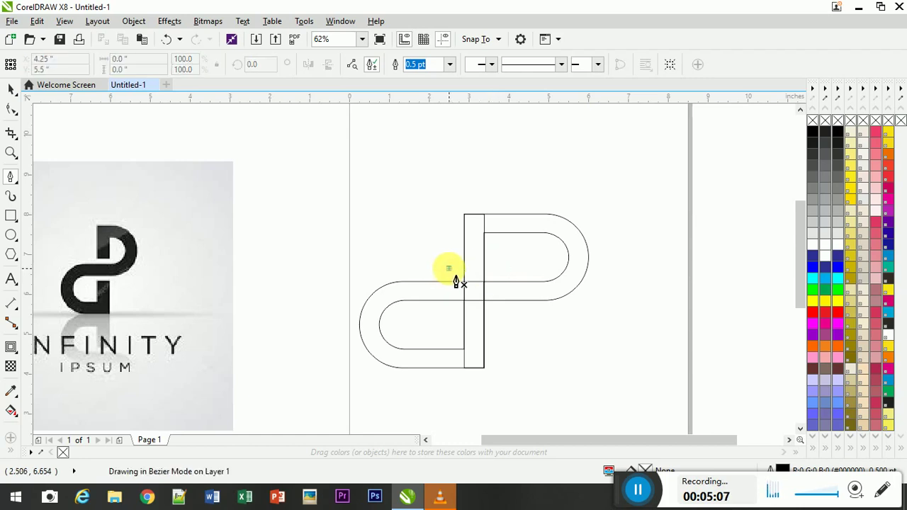
pyautogui.click(448, 268)
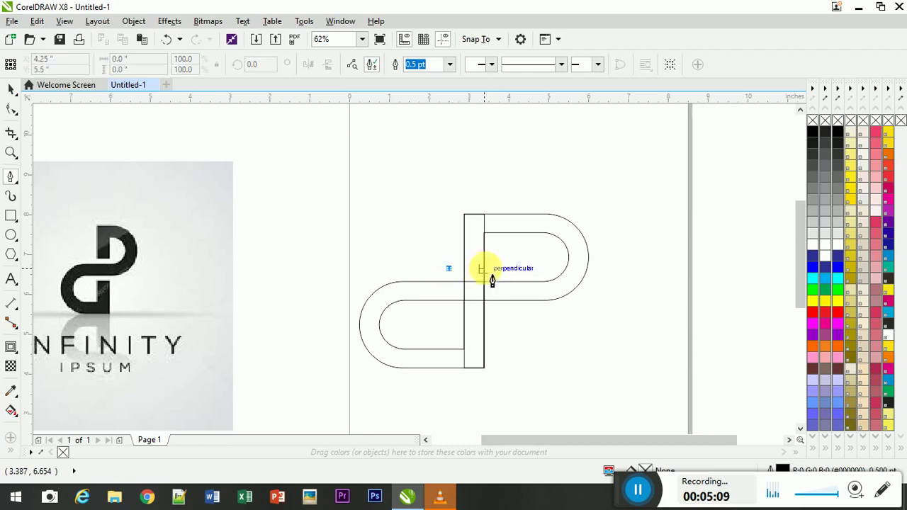
pyautogui.doubleClick(489, 267)
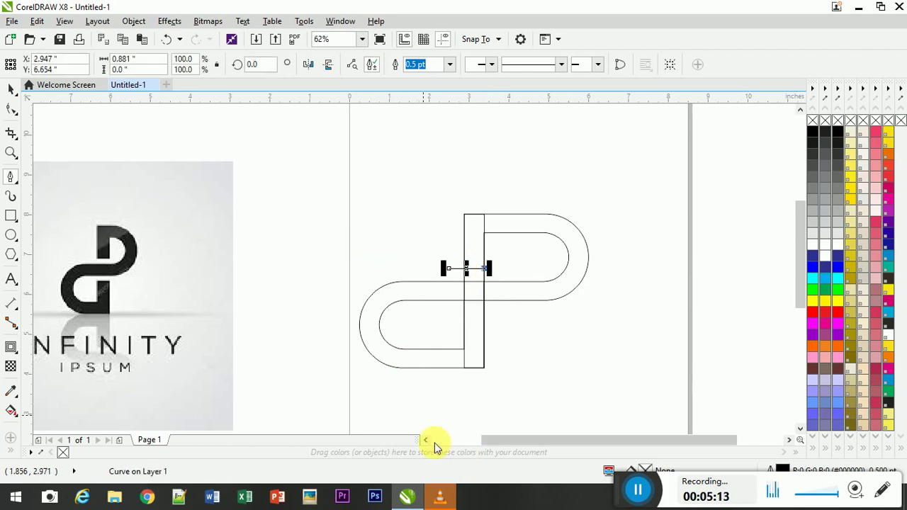
pyautogui.click(484, 269)
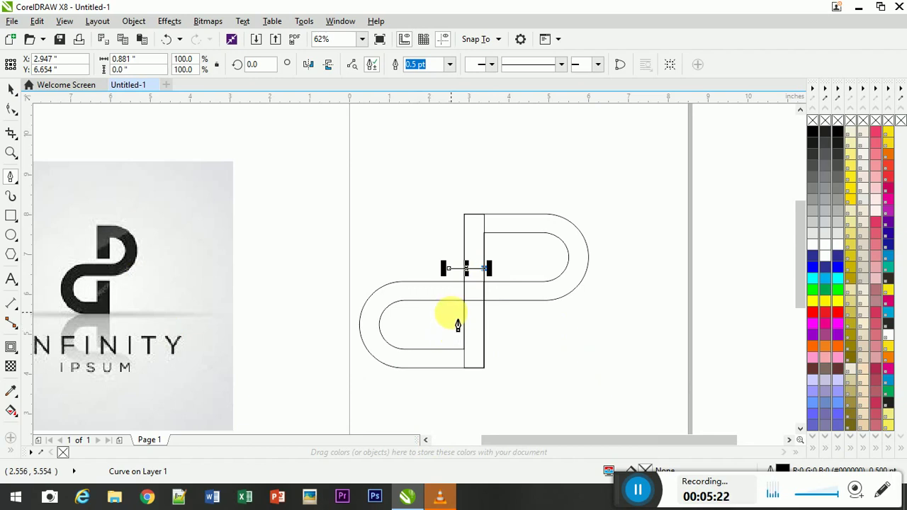
pyautogui.click(447, 313)
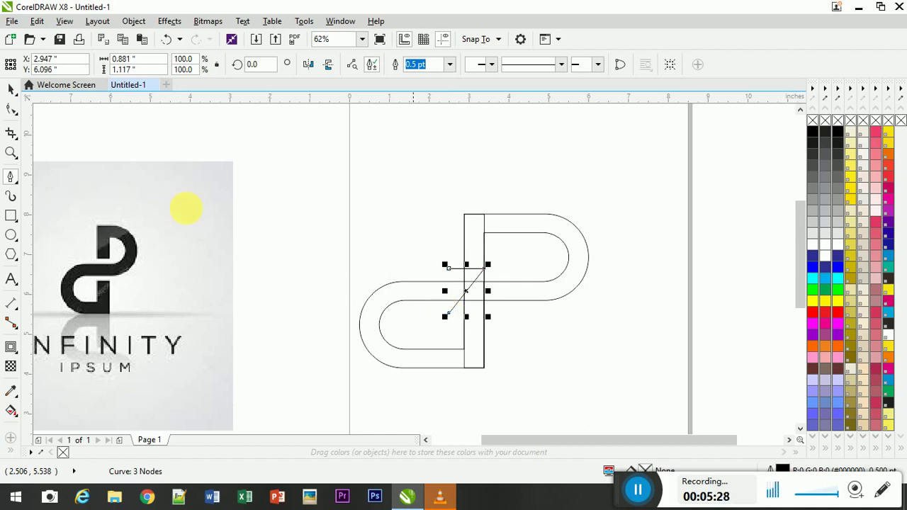
pyautogui.click(10, 90)
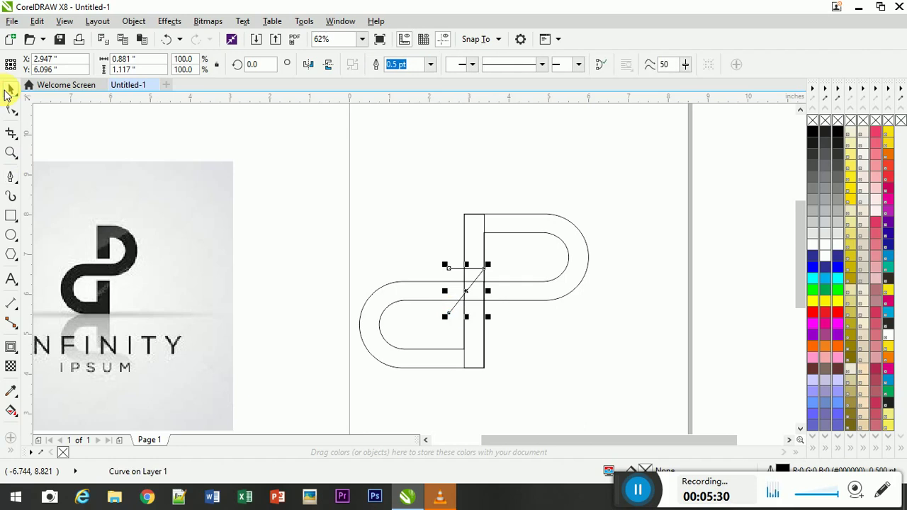
pyautogui.press('Escape')
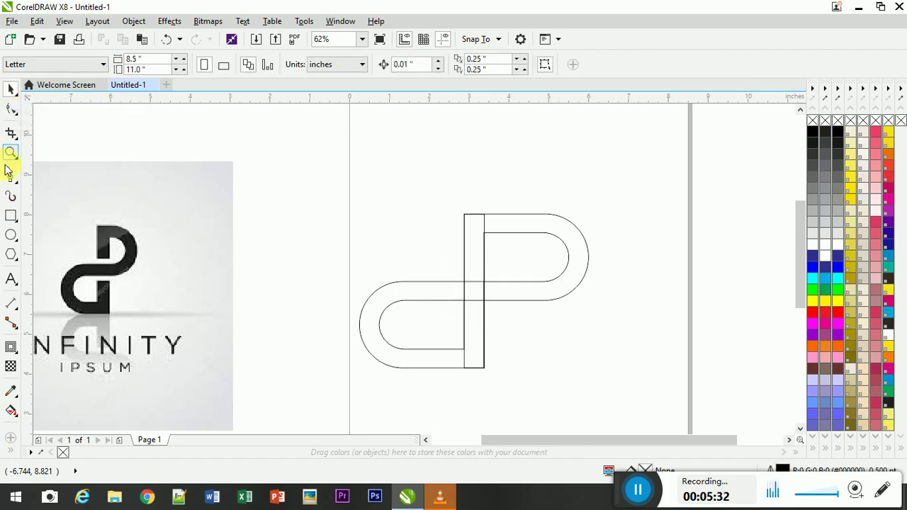
pyautogui.click(11, 176)
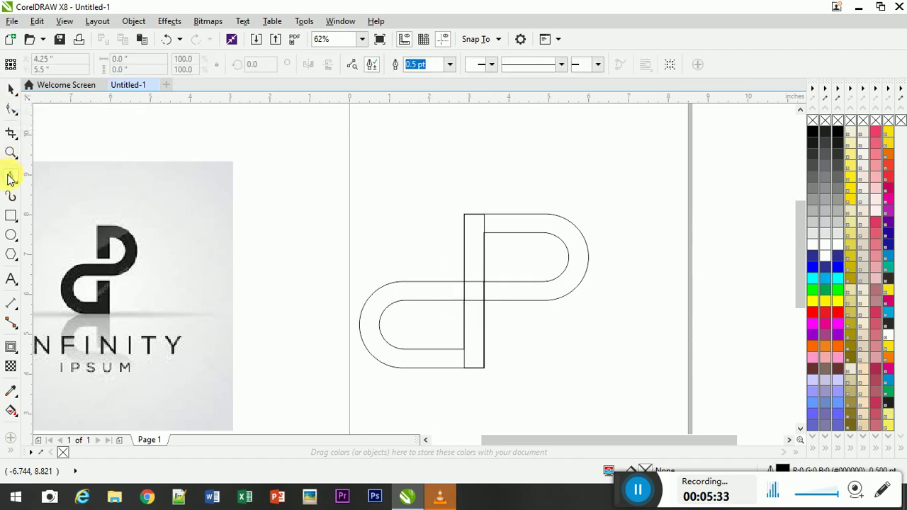
pyautogui.click(450, 268)
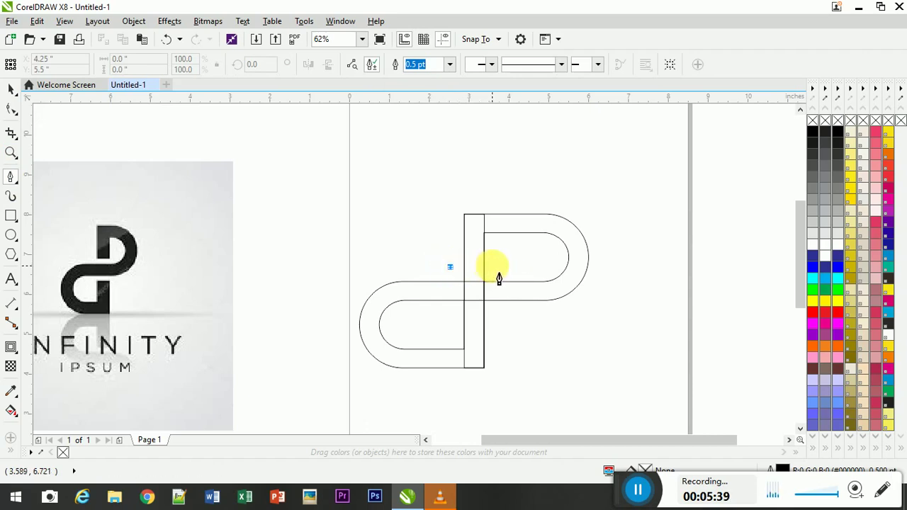
pyautogui.doubleClick(495, 267)
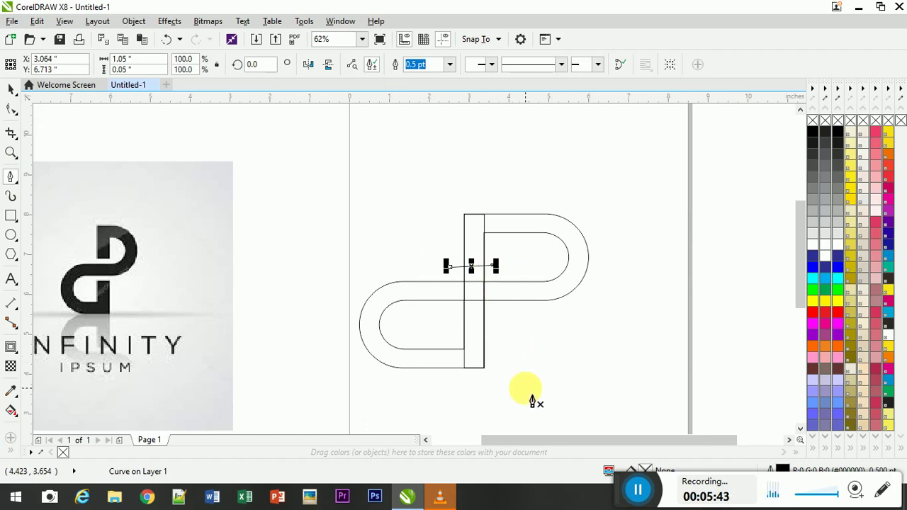
pyautogui.press('Delete')
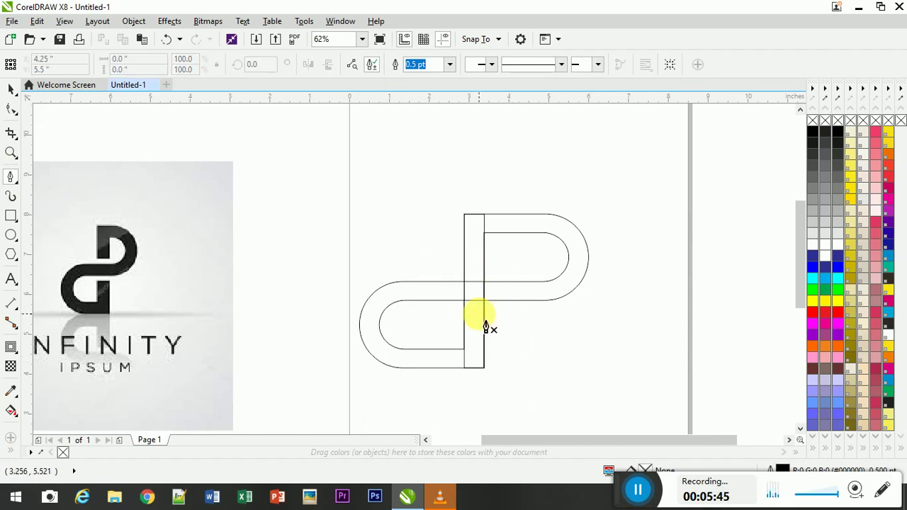
pyautogui.click(448, 267)
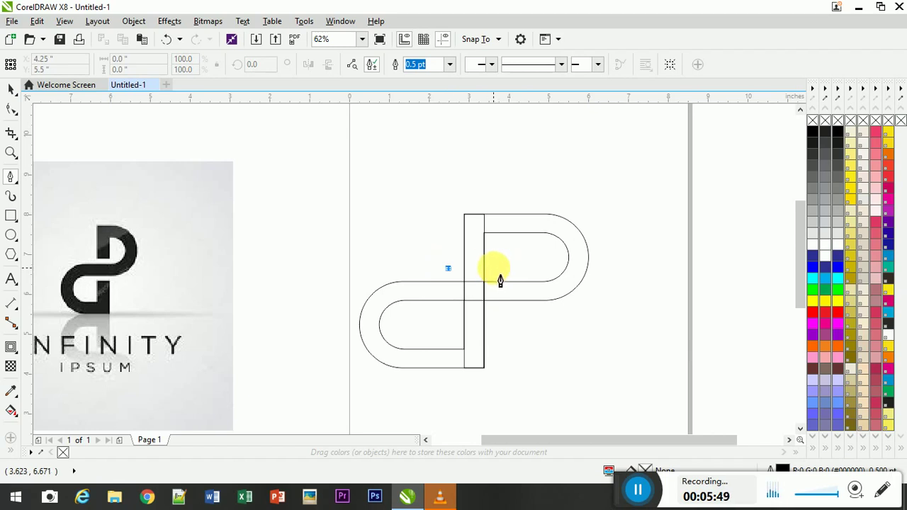
pyautogui.doubleClick(496, 267)
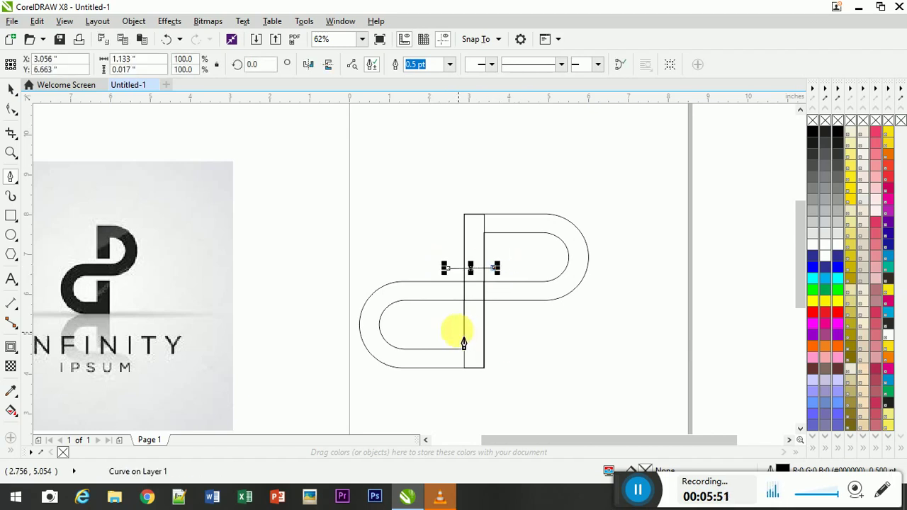
pyautogui.click(446, 316)
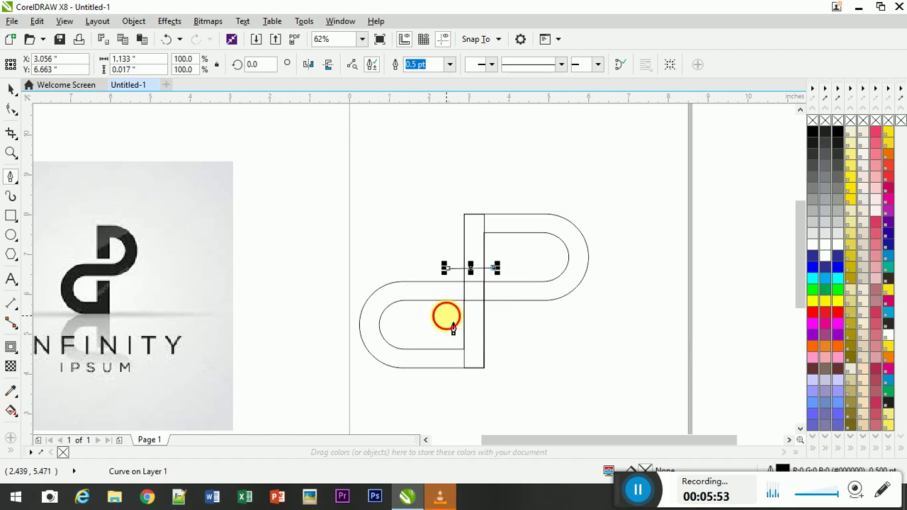
pyautogui.press('ctrl')
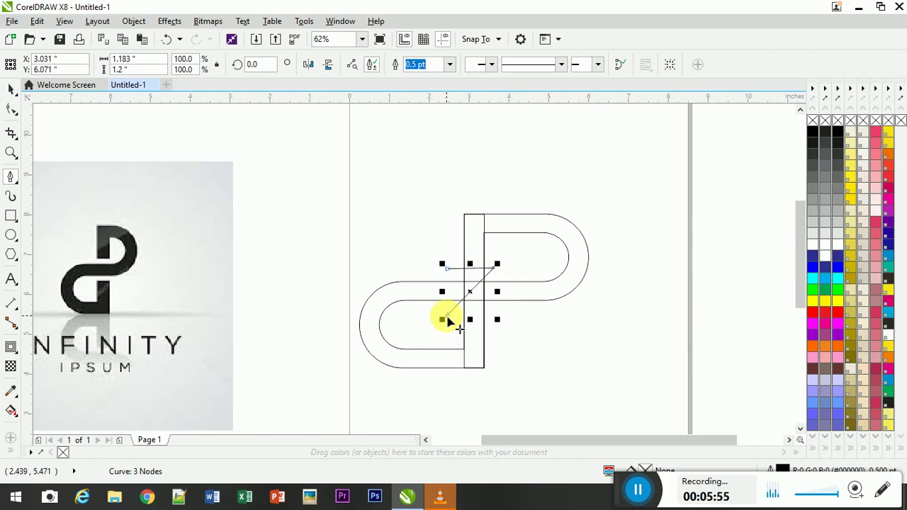
pyautogui.press('z')
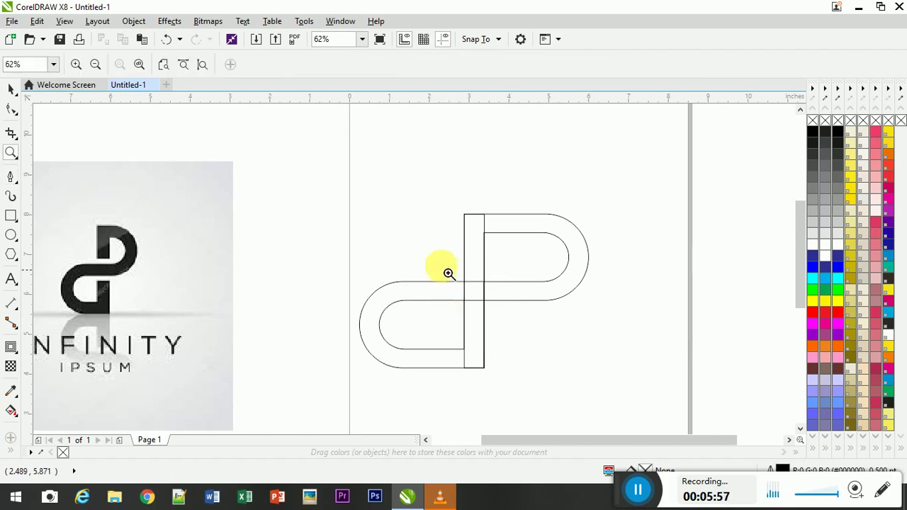
# - Draw a nearly horizontal Pen line about 1.08 inches long across the vertical bar, just above the crossing middle band
pyautogui.click(10, 177)
pyautogui.click(450, 266)
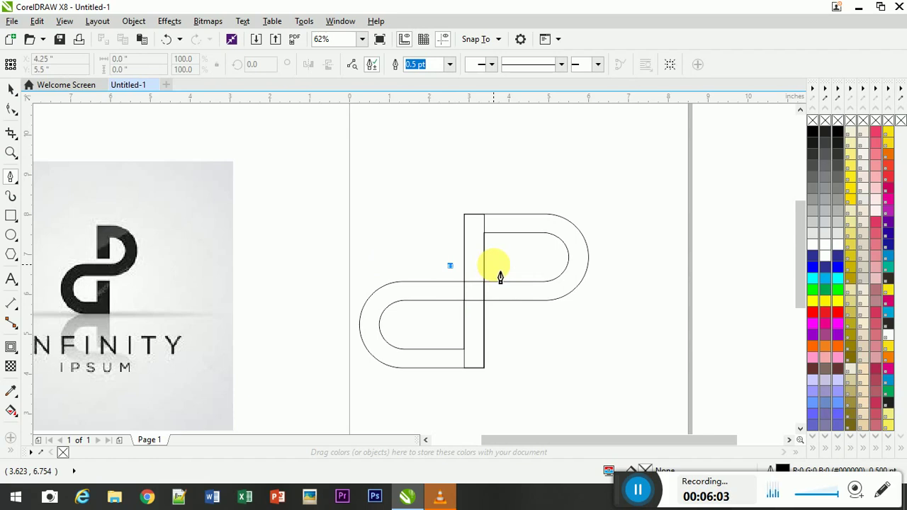
pyautogui.doubleClick(493, 263)
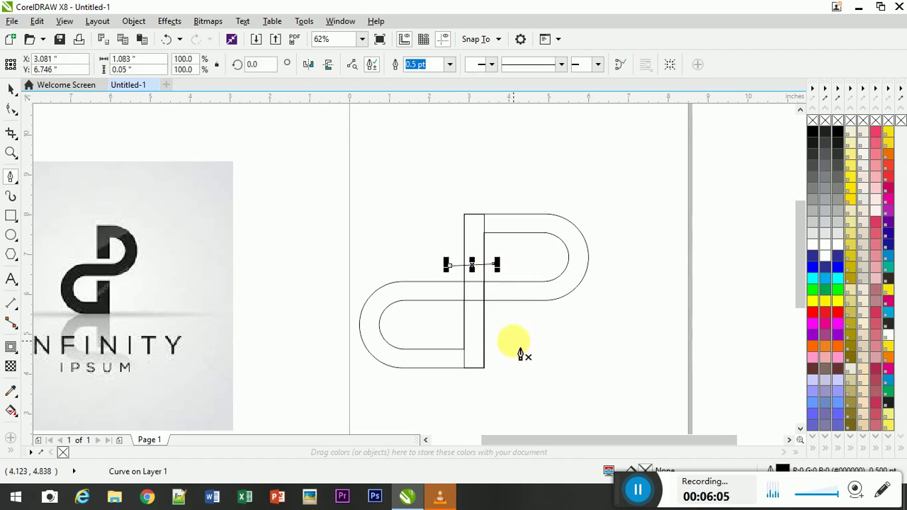
# - Draw a second nearly horizontal Pen line about 1.1 inches long across the vertical bar, just below the crossing middle band
pyautogui.click(448, 316)
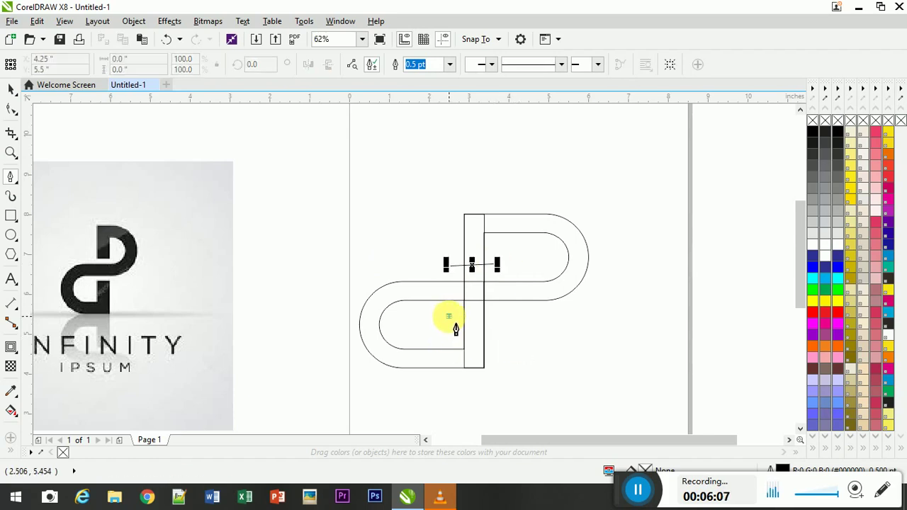
pyautogui.doubleClick(496, 316)
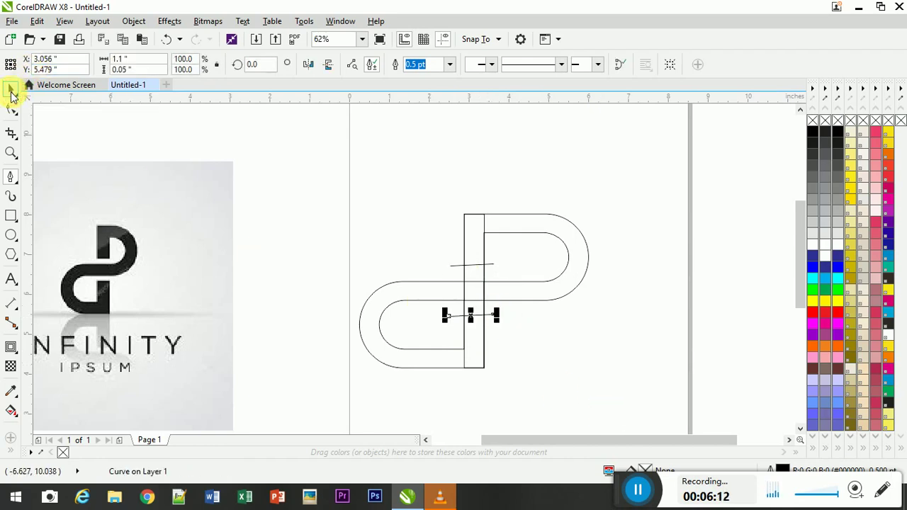
pyautogui.click(11, 92)
pyautogui.click(530, 330)
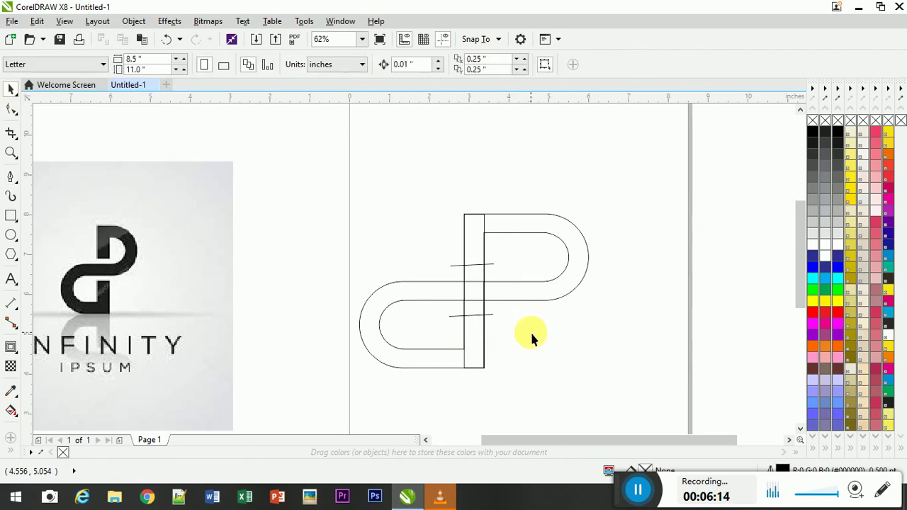
# - Rotate the lower dividing line slightly, to about 357.4°, so it lies horizontal across the bar
pyautogui.click(460, 316)
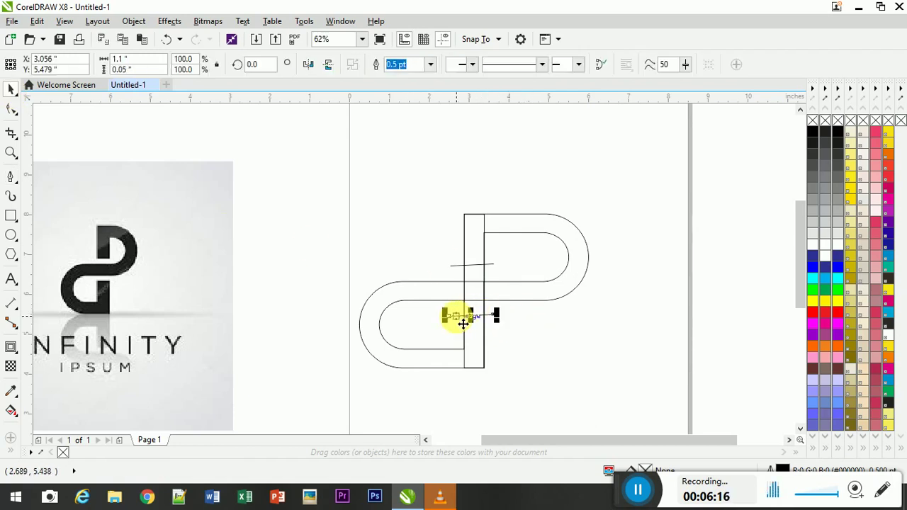
pyautogui.click(461, 316)
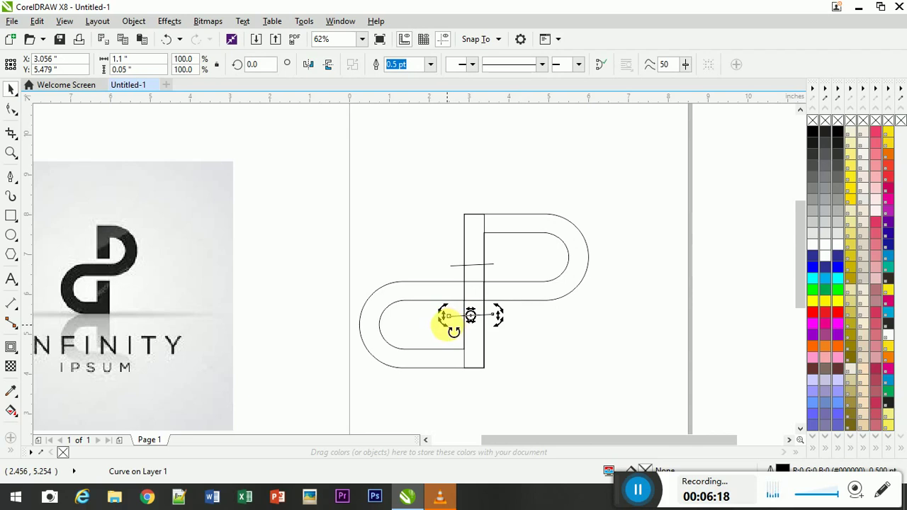
pyautogui.moveTo(452, 330); pyautogui.dragTo(447, 327)
pyautogui.click(548, 340)
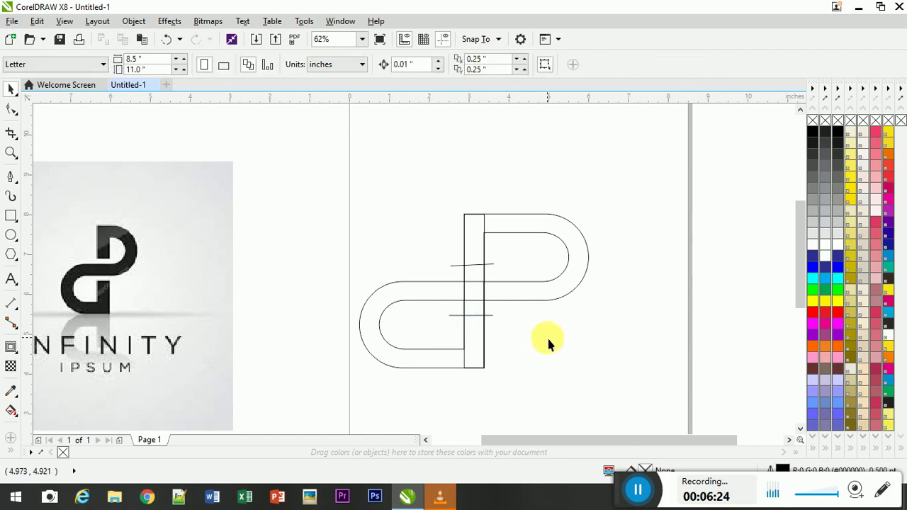
# - Rotate the upper dividing line slightly, to about 356.9°, so it lies level across the bar
pyautogui.click(461, 267)
pyautogui.click(464, 271)
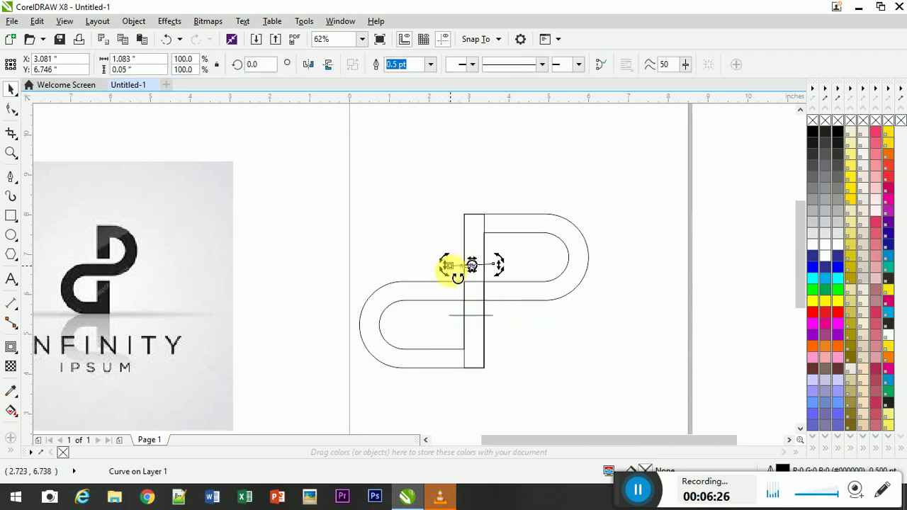
pyautogui.moveTo(453, 277); pyautogui.dragTo(443, 272)
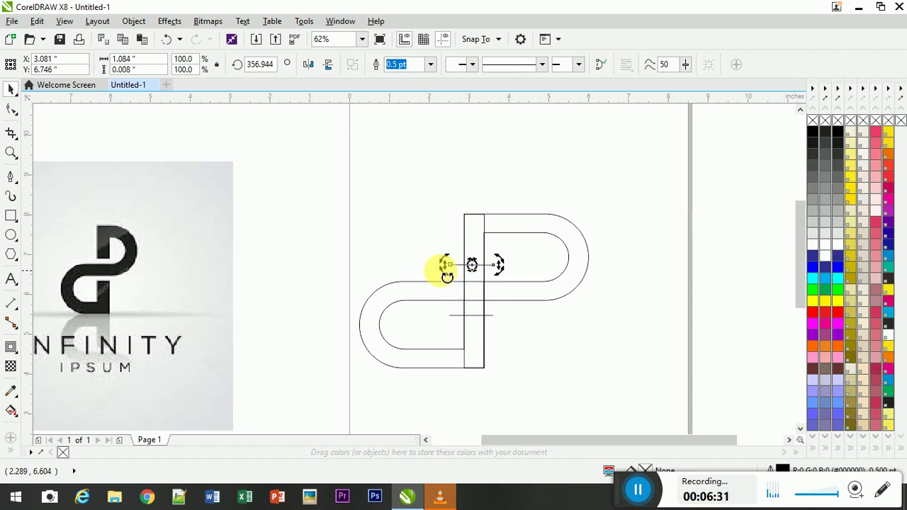
pyautogui.click(576, 335)
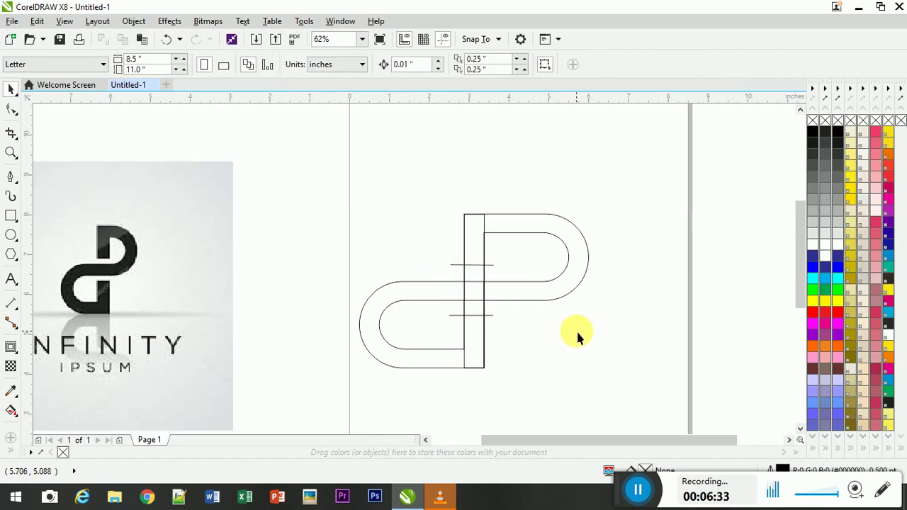
# - Smart Fill both loop bands, the middle crossing and the bar's outer segments beyond the dividing lines with light purple and no outline
pyautogui.click(12, 451)
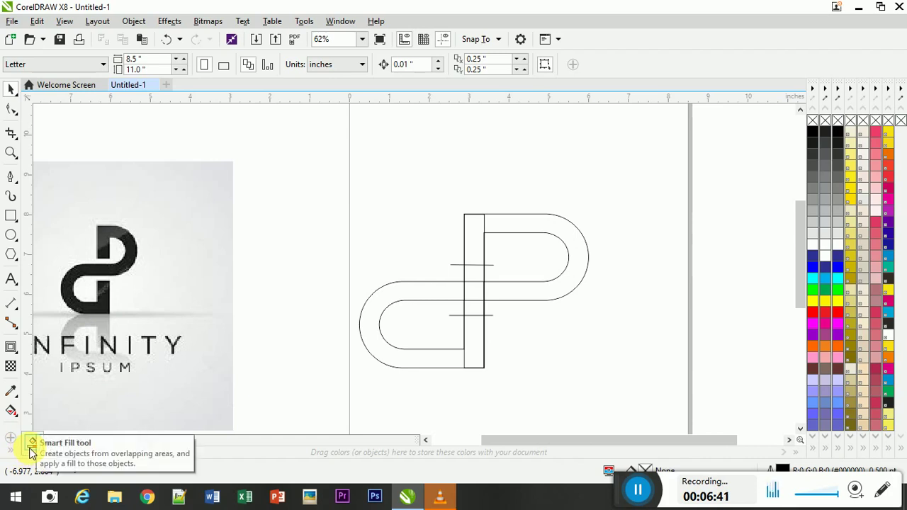
pyautogui.click(31, 447)
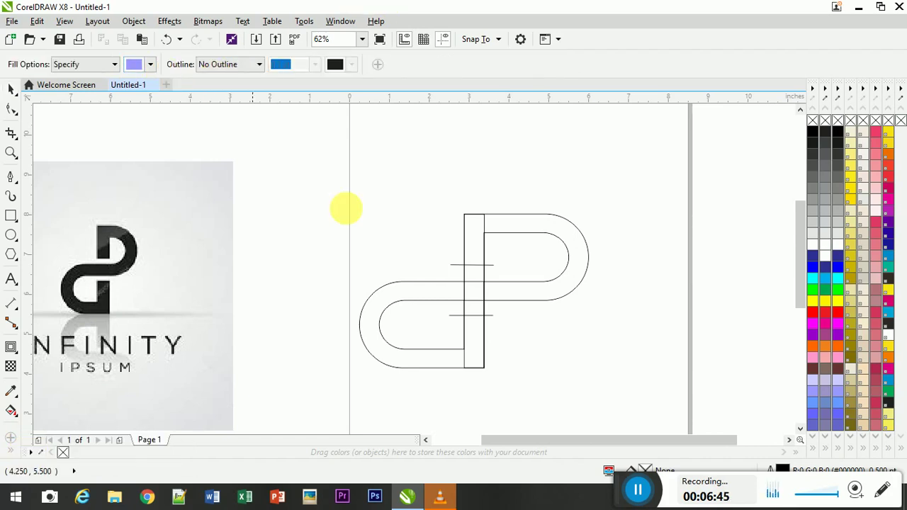
pyautogui.click(386, 303)
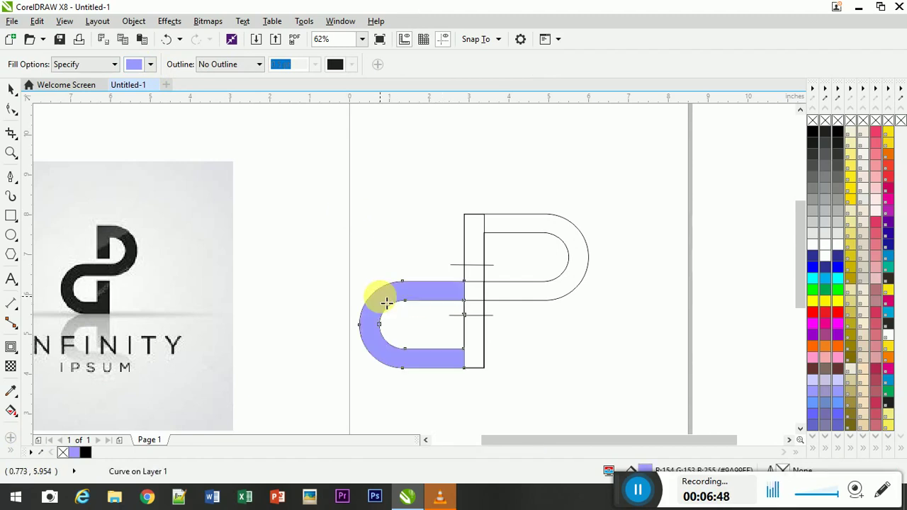
pyautogui.click(482, 352)
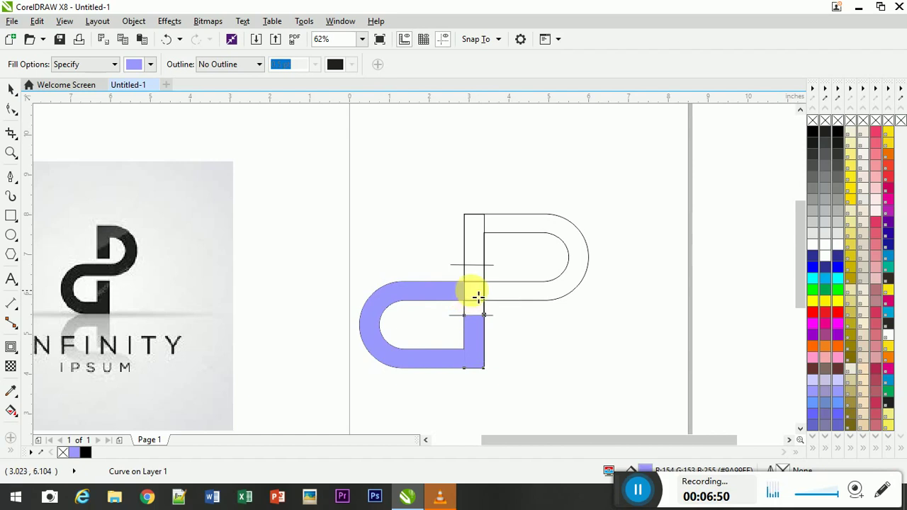
pyautogui.click(473, 291)
pyautogui.click(508, 296)
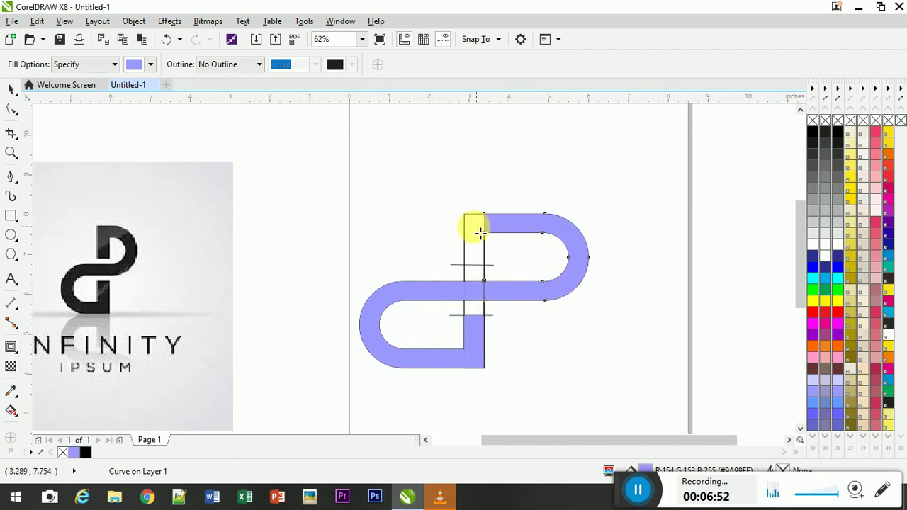
pyautogui.click(480, 232)
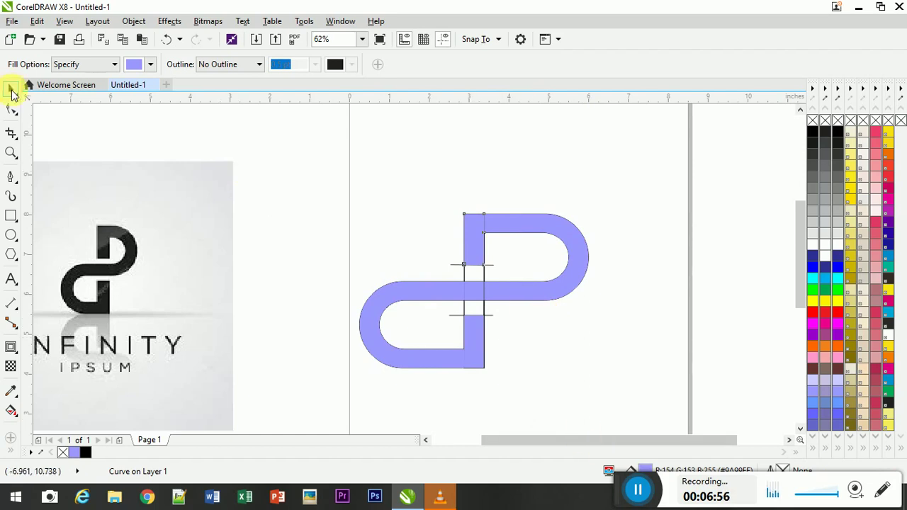
# - Move the filled upper bar segment, upper loop and middle crossing piece straight up about 2.37 inches, off the outline drawing
pyautogui.click(12, 90)
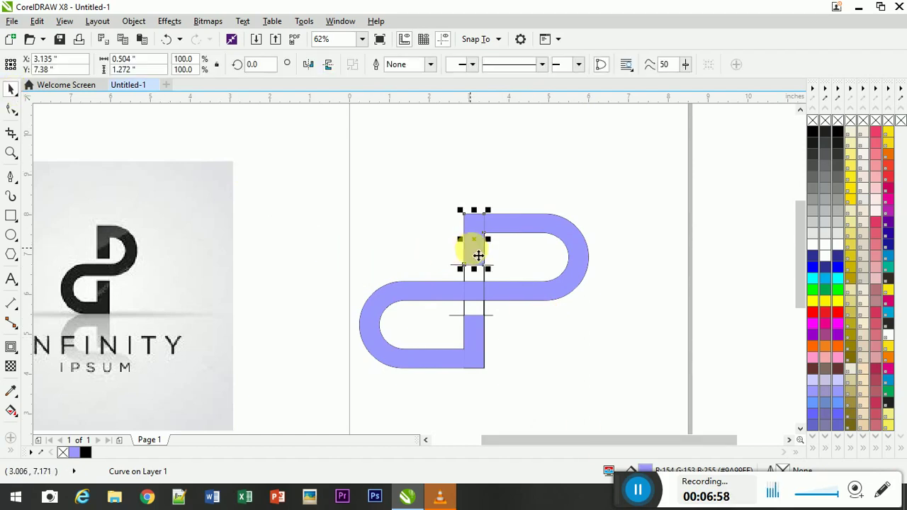
pyautogui.moveTo(473, 214); pyautogui.dragTo(481, 147)
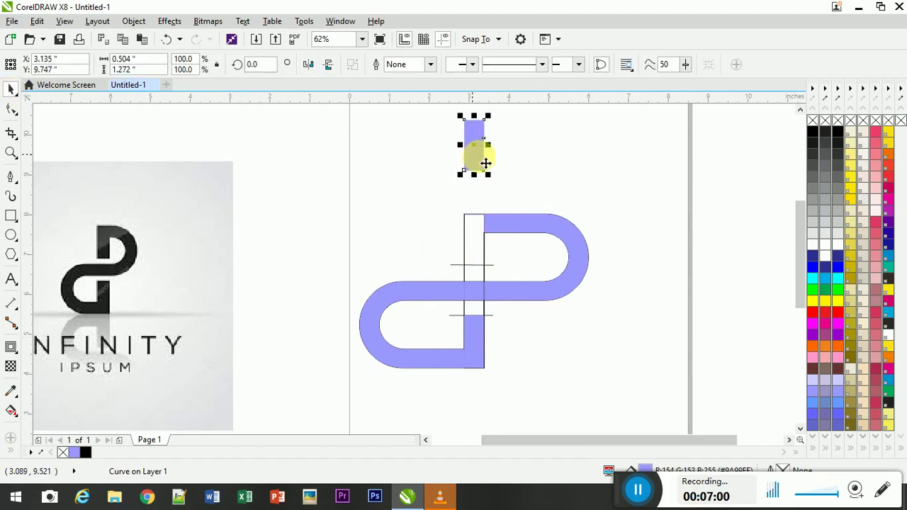
pyautogui.click(540, 234)
pyautogui.hotkey('ctrl', 'r')
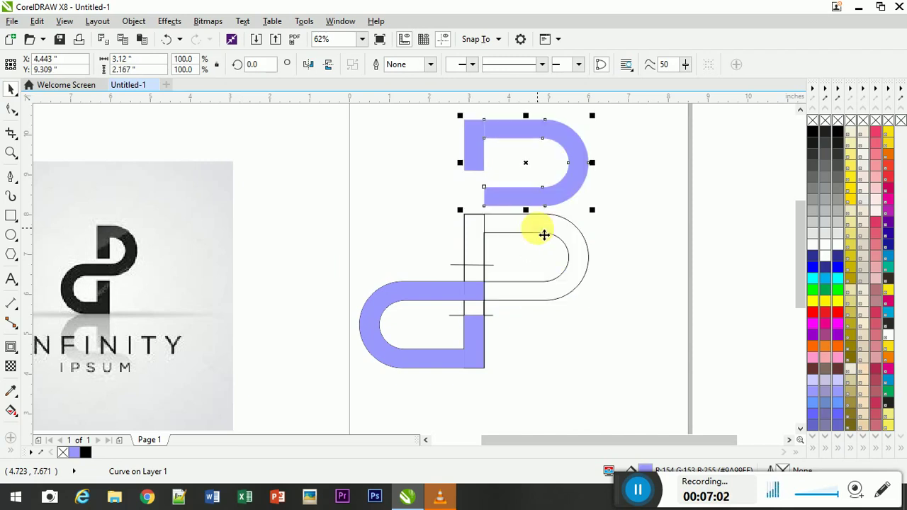
pyautogui.click(471, 297)
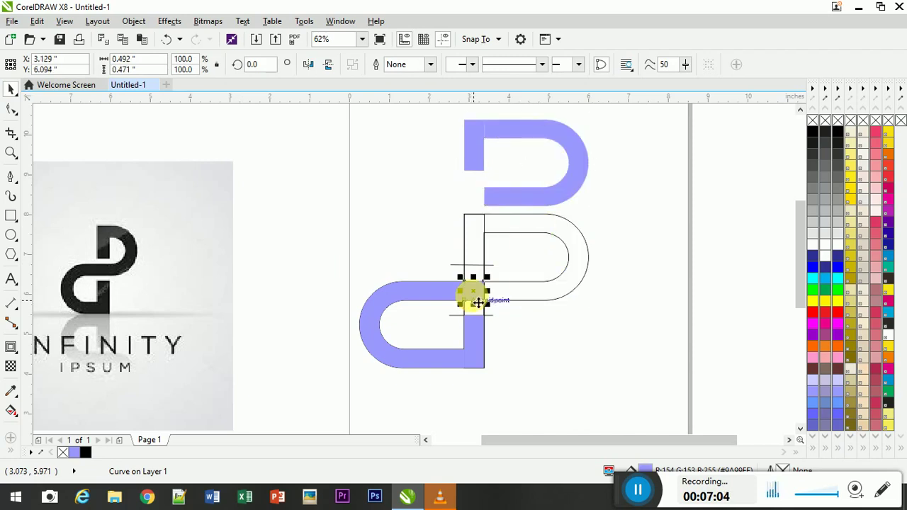
pyautogui.hotkey('ctrl', 'r')
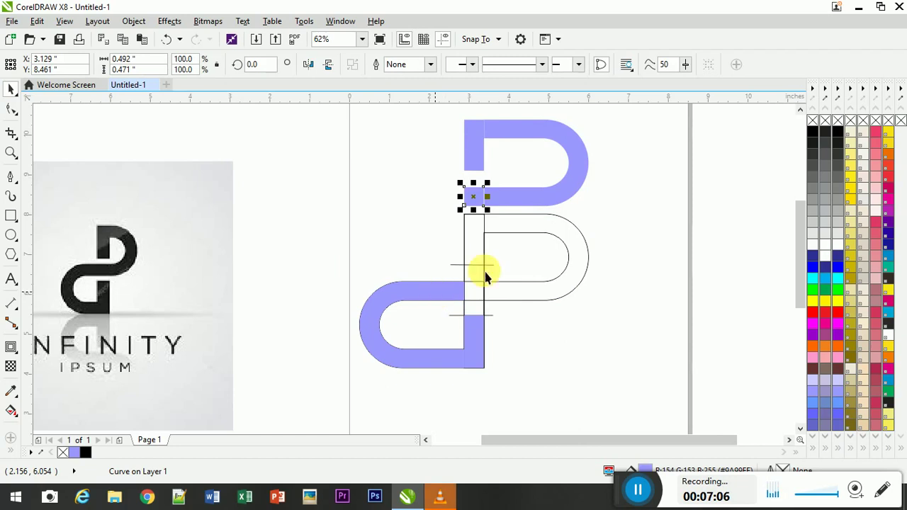
pyautogui.click(579, 278)
pyautogui.press('Delete')
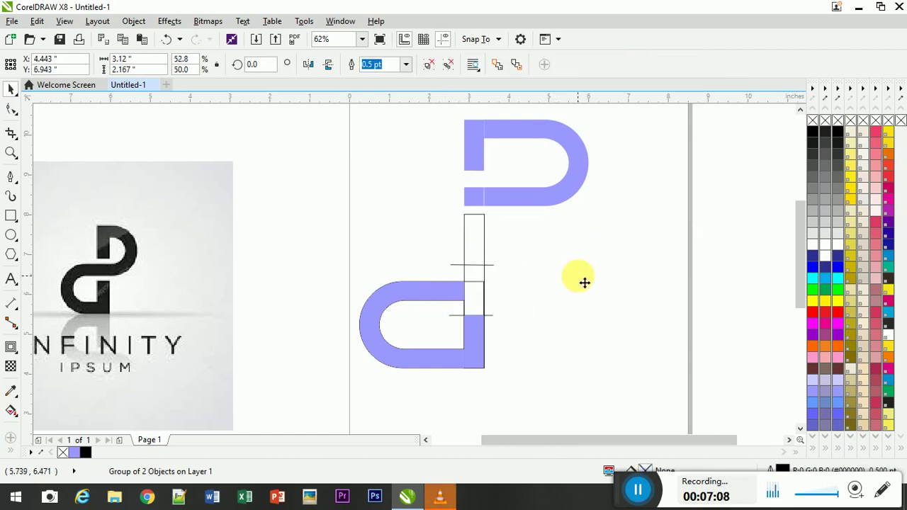
pyautogui.click(401, 299)
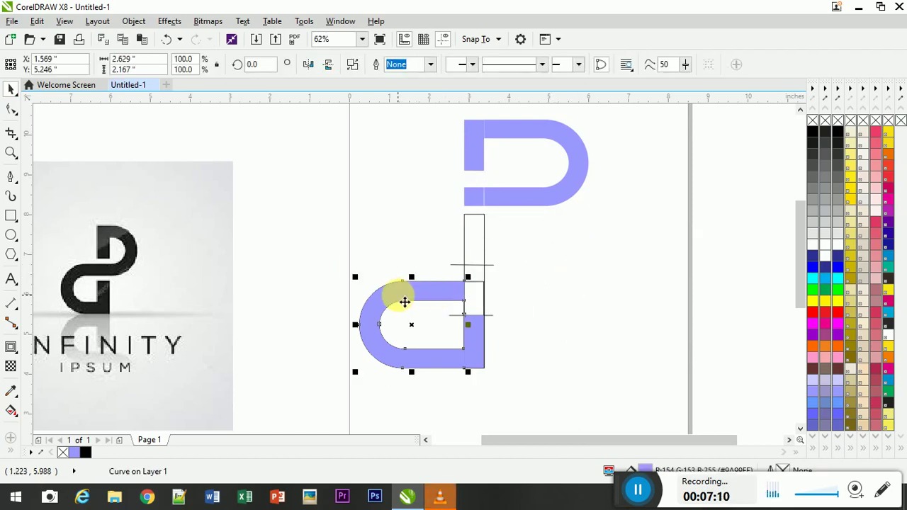
pyautogui.press('Delete')
pyautogui.hotkey('ctrl', 'z')
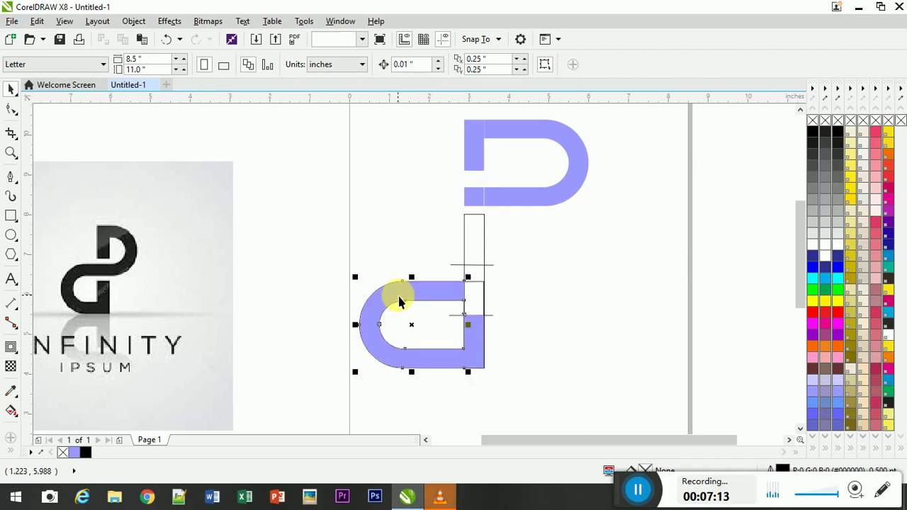
pyautogui.hotkey('ctrl', 'z')
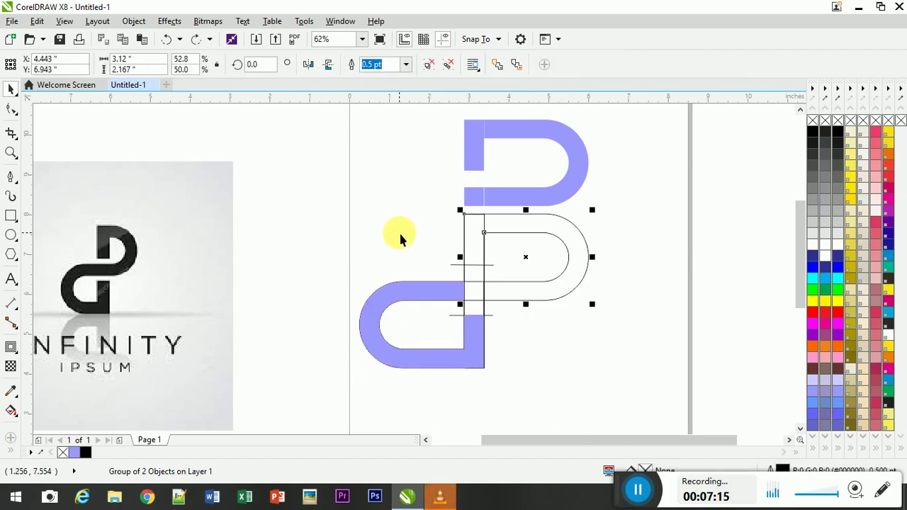
# - Move the filled lower loop and lower bar segment up by the same distance, rejoining them with the other filled pieces
pyautogui.click(381, 305)
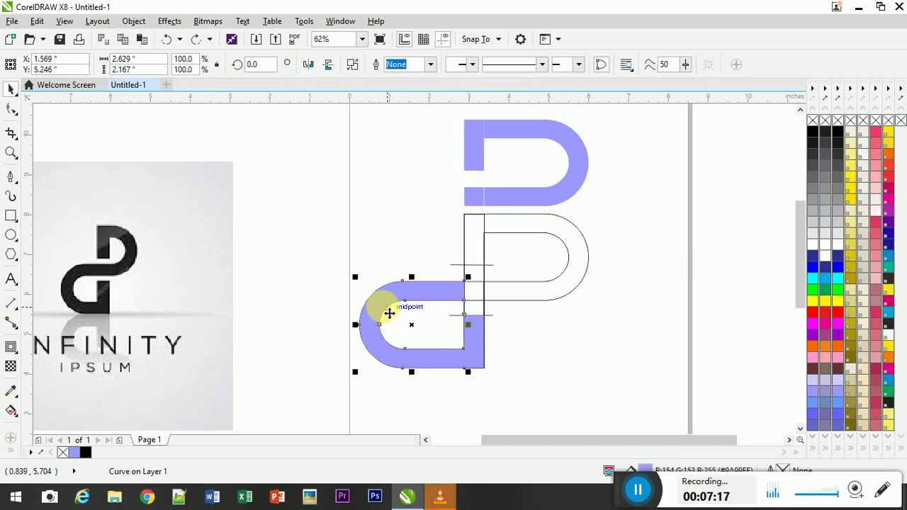
pyautogui.hotkey('ctrl', 'r')
pyautogui.click(481, 341)
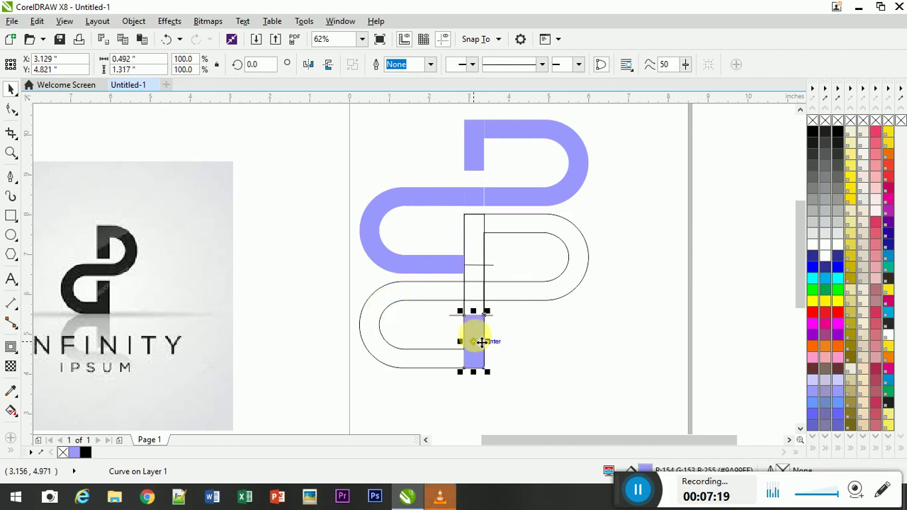
pyautogui.hotkey('ctrl', 'r')
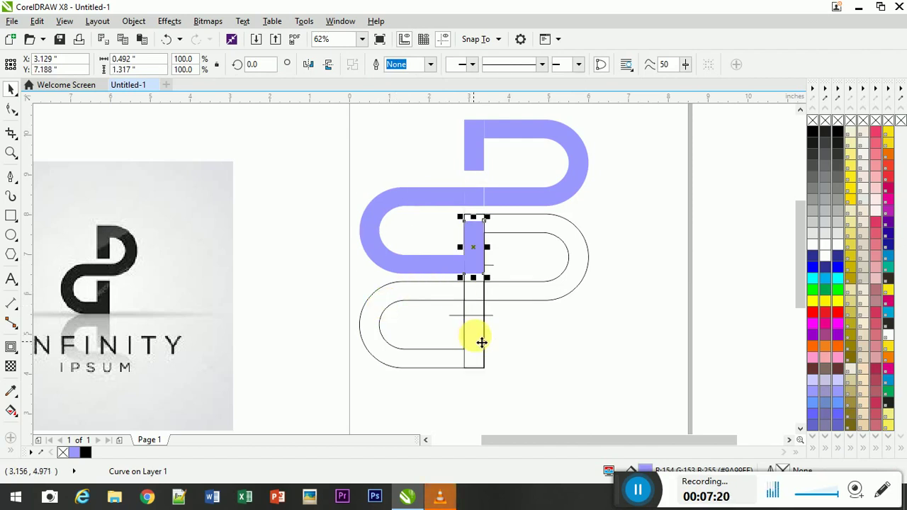
# - Delete the leftover construction outlines: both D-shaped loop groups, the vertical bar rectangle and the two dividing lines
pyautogui.click(528, 225)
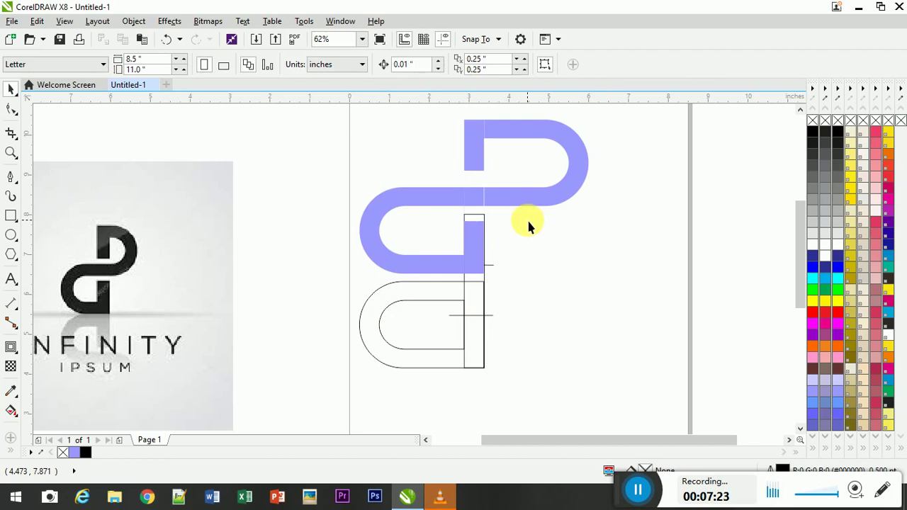
pyautogui.click(479, 352)
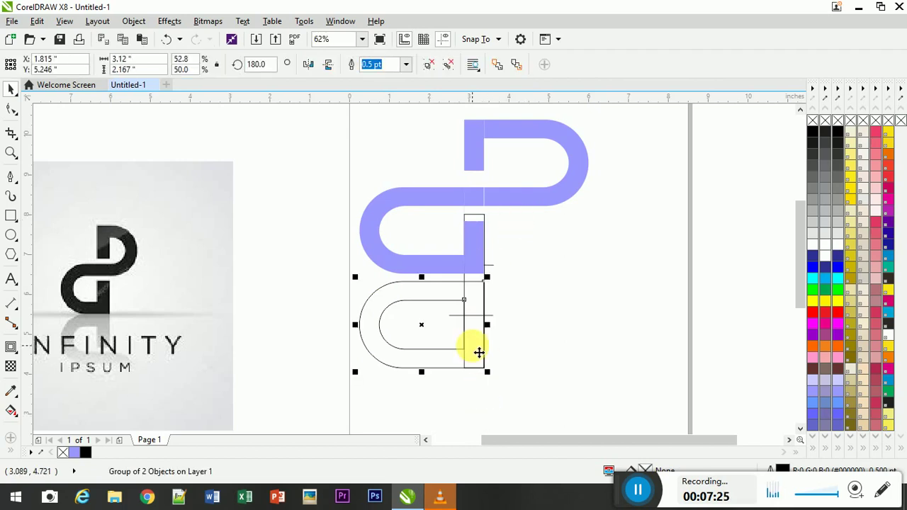
pyautogui.press('Delete')
pyautogui.click(479, 349)
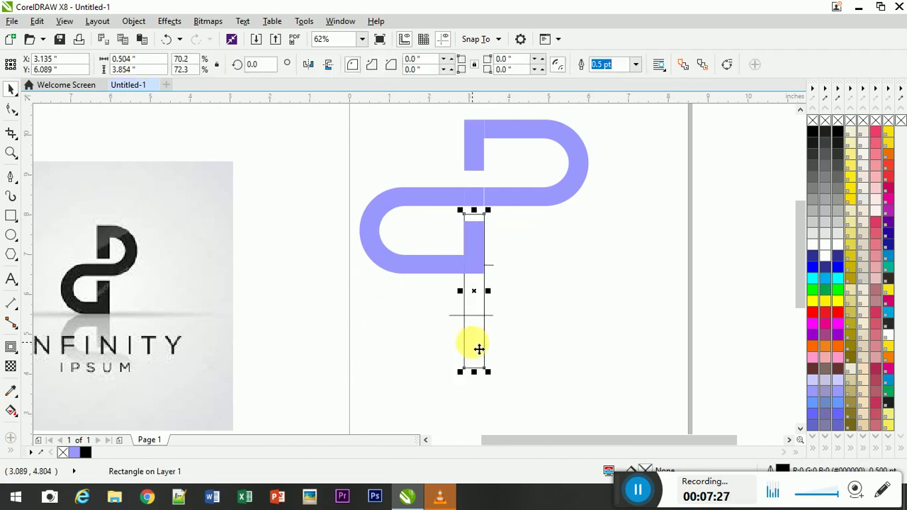
pyautogui.press('Delete')
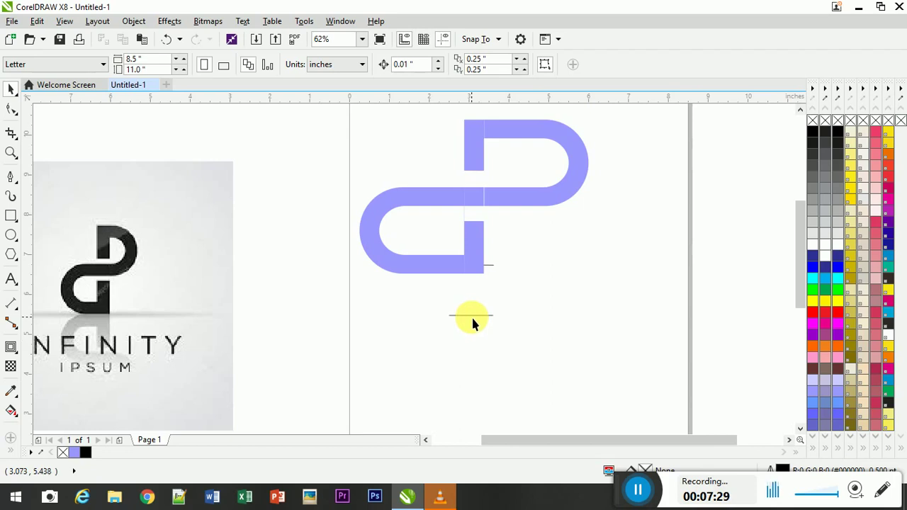
pyautogui.click(471, 314)
pyautogui.press('Delete')
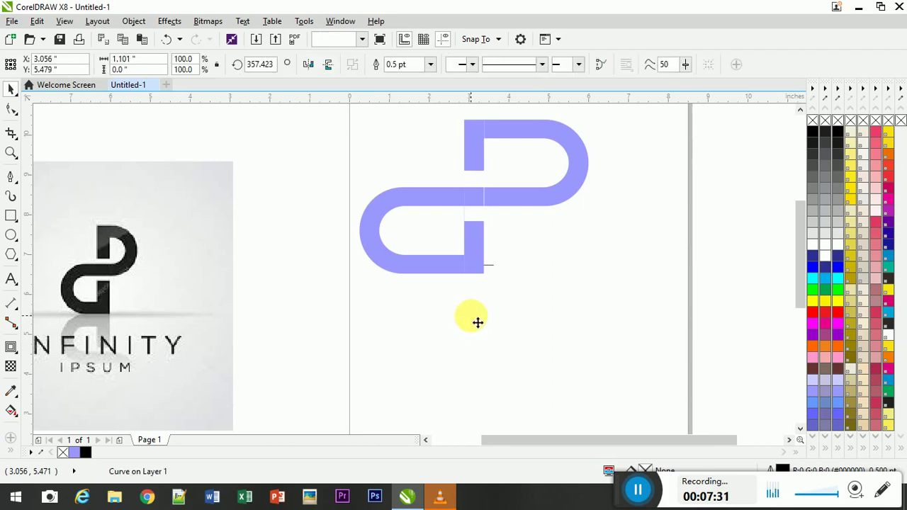
pyautogui.click(494, 268)
pyautogui.press('Delete')
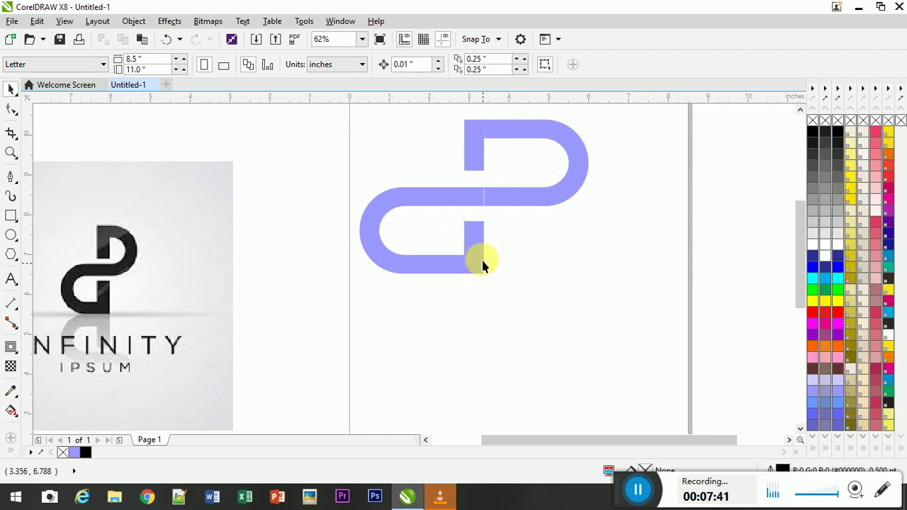
# - Narrow the filled upper loop to 2.625 inches wide, keeping its left edge fixed so its ends overlap the bar pieces
pyautogui.click(577, 182)
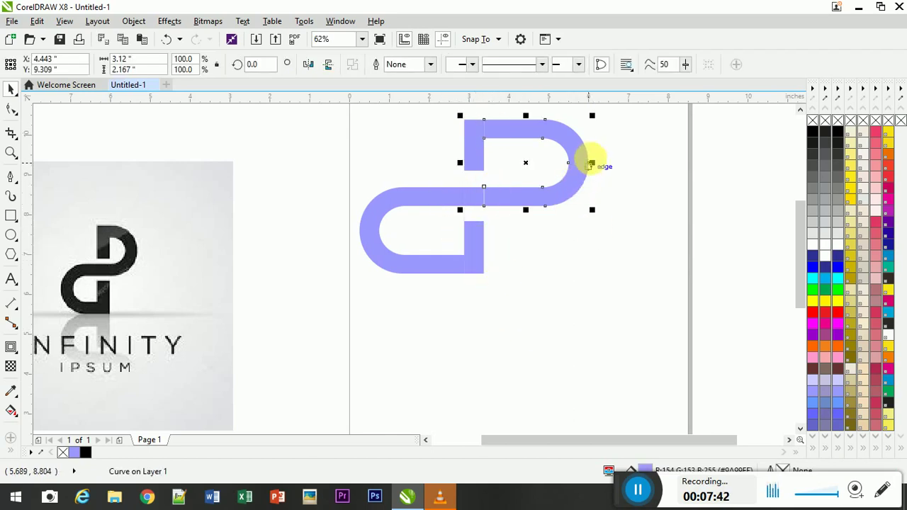
pyautogui.moveTo(598, 171); pyautogui.dragTo(581, 170)
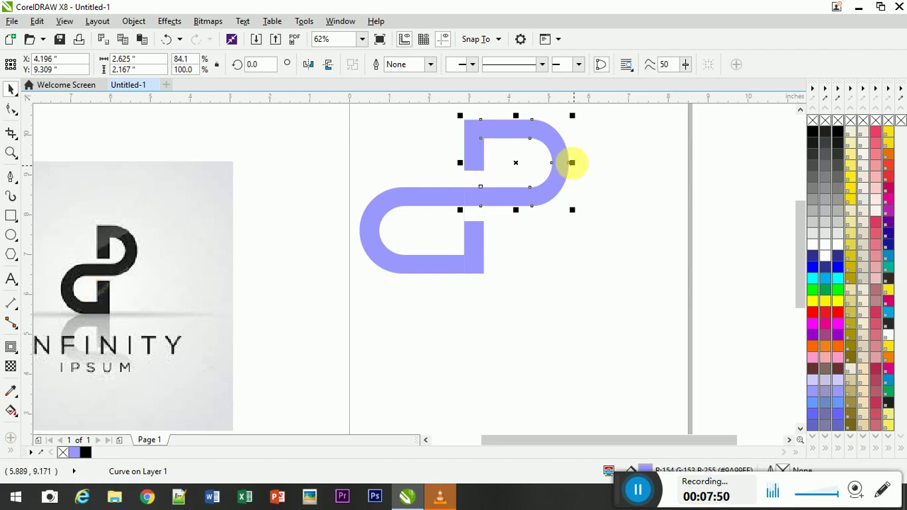
# - Narrow the filled upper loop to 2.208 inches wide from its right edge, and narrow the lower loop from its left edge to match
pyautogui.moveTo(572, 163); pyautogui.dragTo(557, 164)
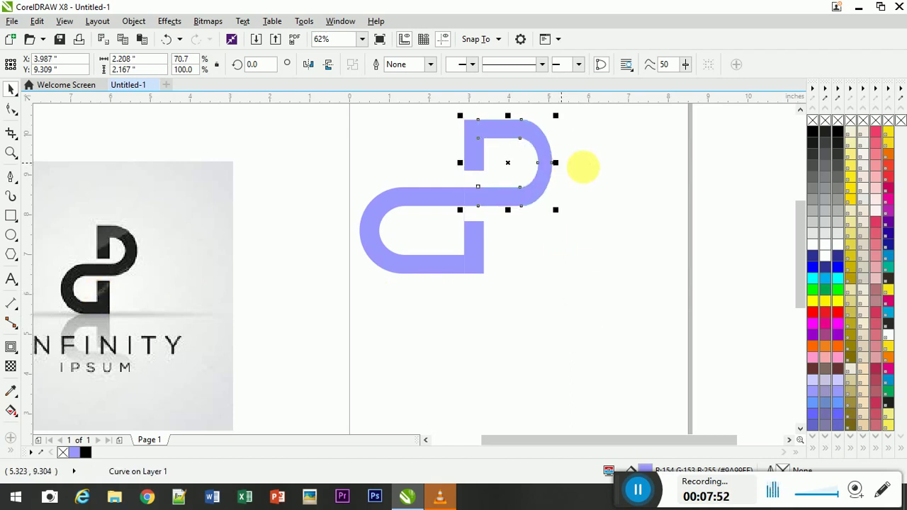
pyautogui.click(611, 183)
pyautogui.click(374, 248)
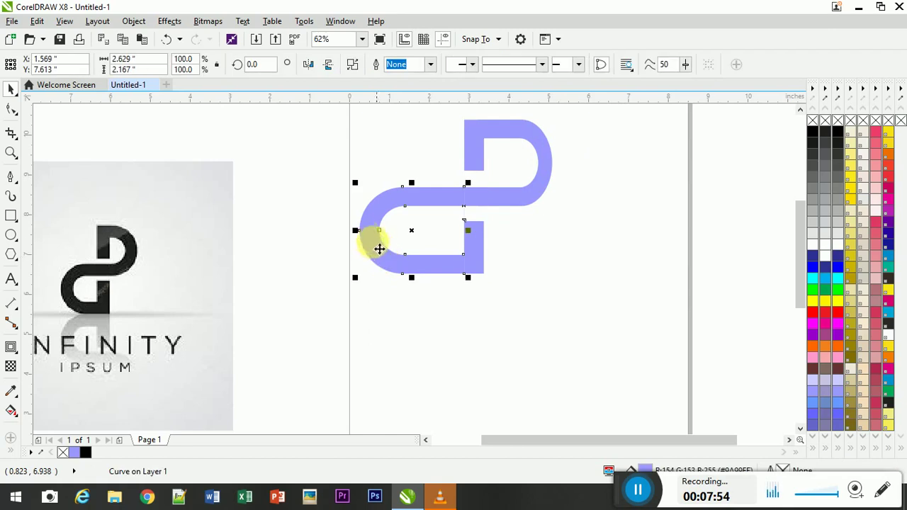
pyautogui.moveTo(354, 232); pyautogui.dragTo(386, 240)
pyautogui.click(537, 258)
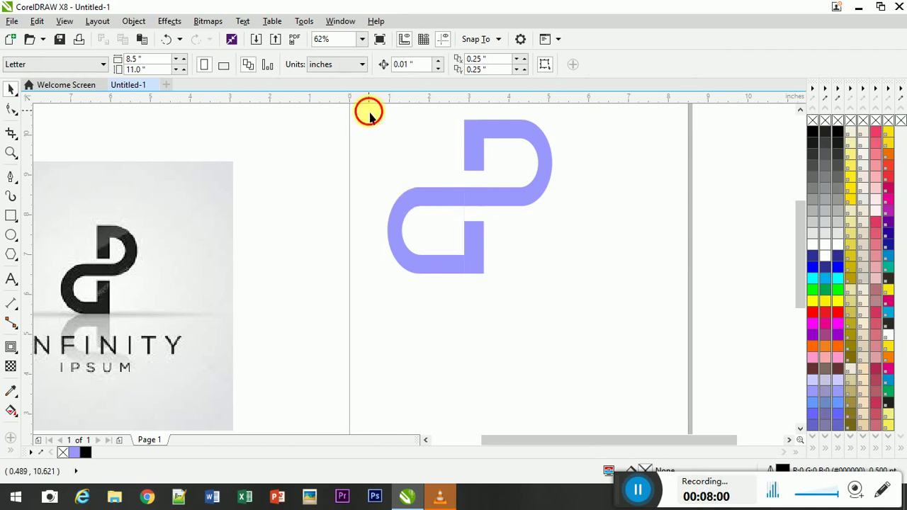
# - Group all five filled pieces and move the group about 0.39 inch right and 0.98 inch down on the page
pyautogui.moveTo(368, 111); pyautogui.dragTo(575, 305)
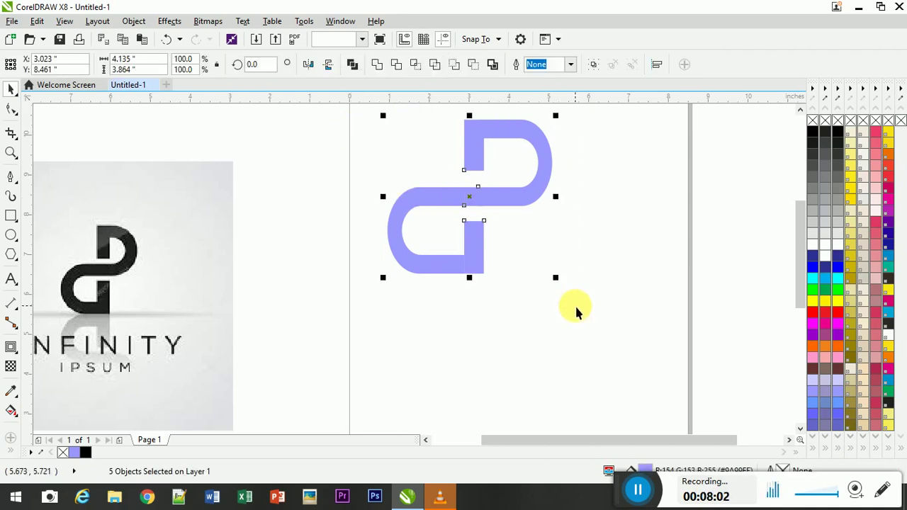
pyautogui.hotkey('ctrl', 'g')
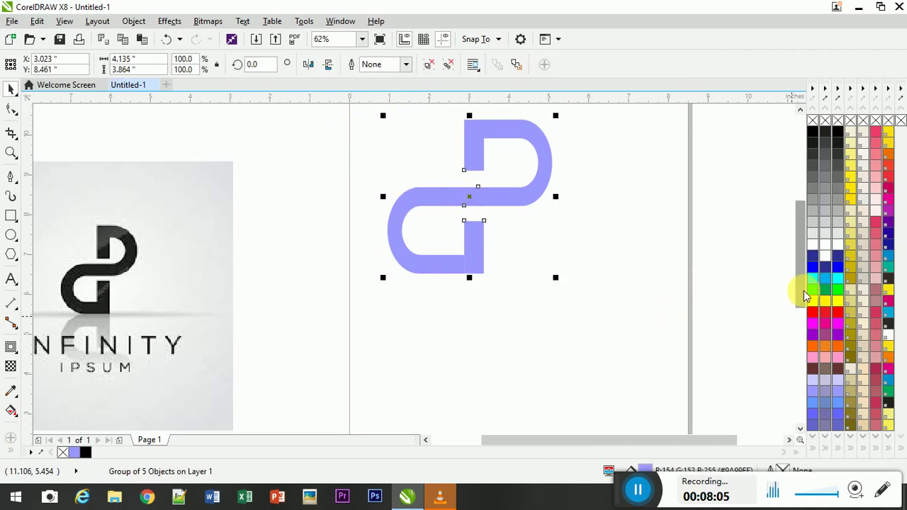
pyautogui.moveTo(803, 289); pyautogui.dragTo(803, 276)
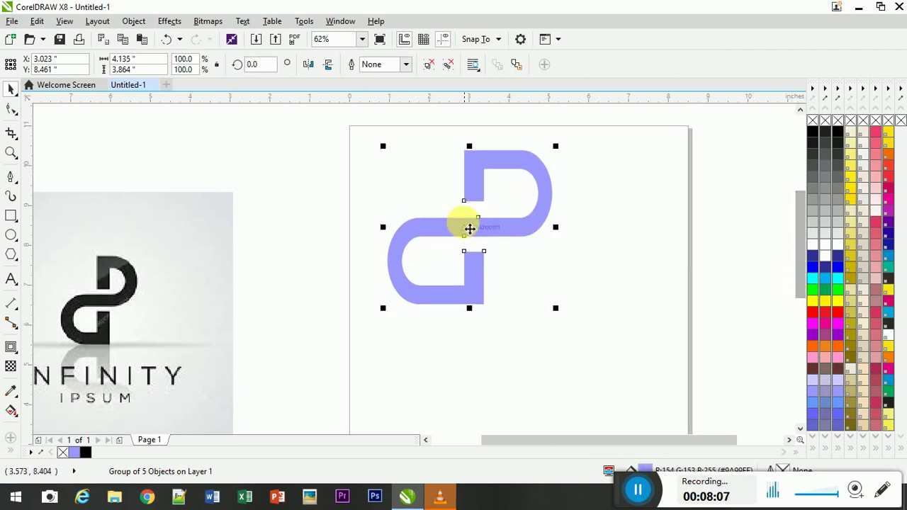
pyautogui.moveTo(471, 229); pyautogui.dragTo(487, 269)
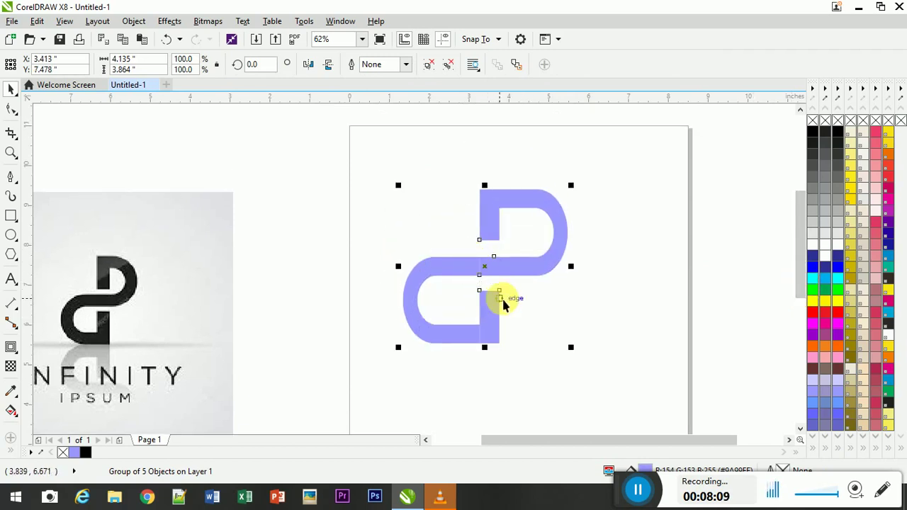
# - Ungroup the five filled pieces and weld them into a single symbol shape
pyautogui.click(445, 67)
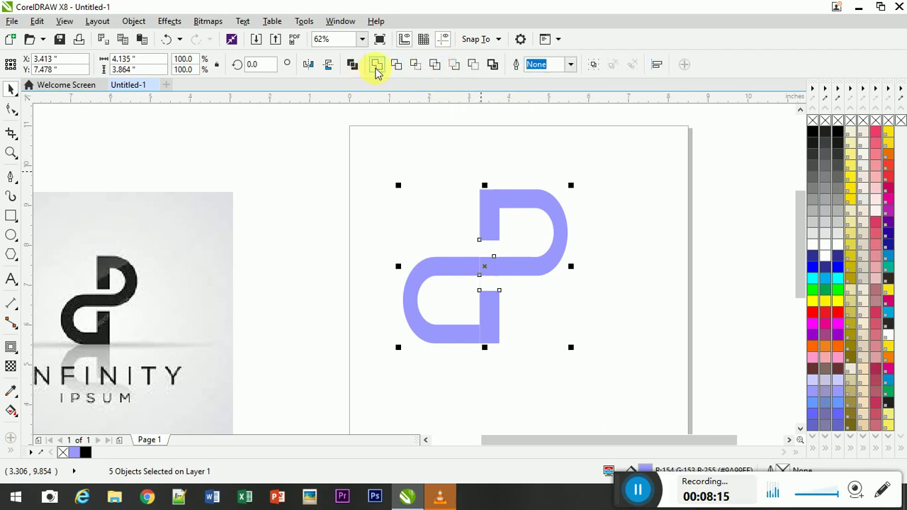
pyautogui.click(376, 64)
pyautogui.click(631, 279)
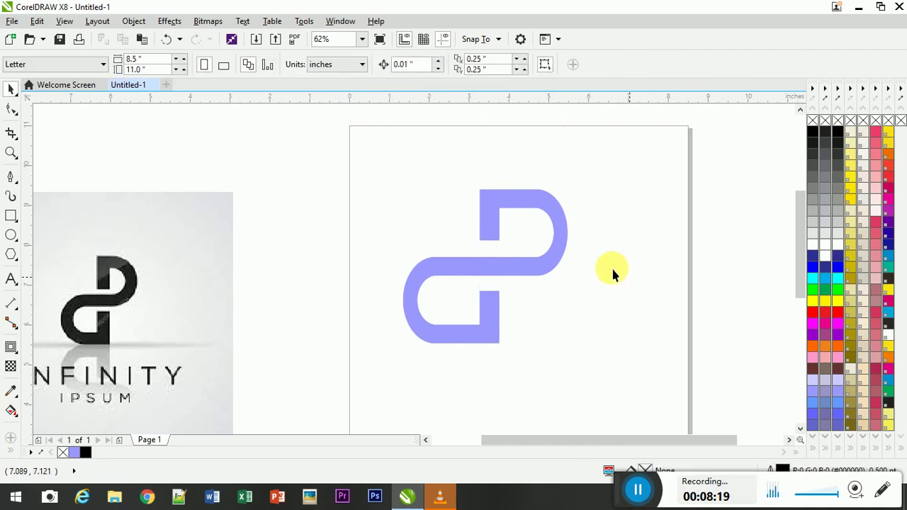
# - Recolour the welded symbol, trying 90% and 100% black fills before applying 70% black (C:0 M:0 Y:0 K:70)
pyautogui.click(502, 270)
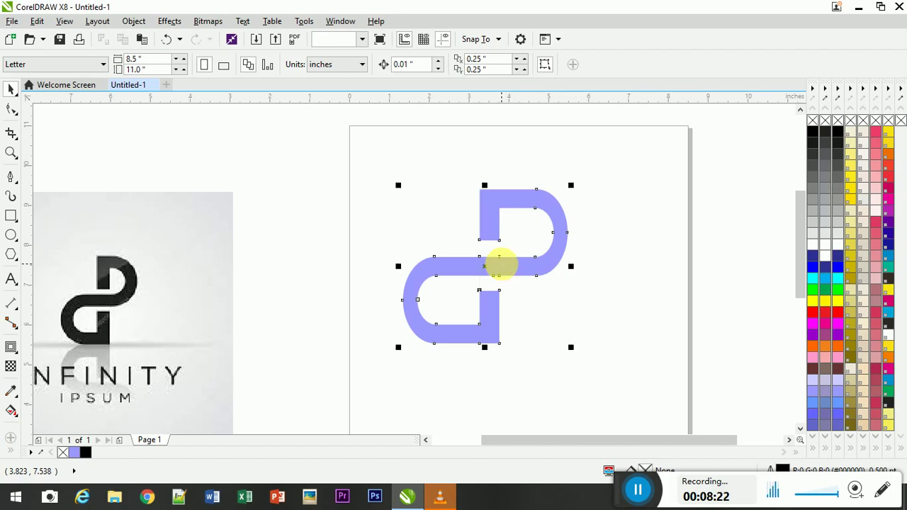
pyautogui.click(825, 141)
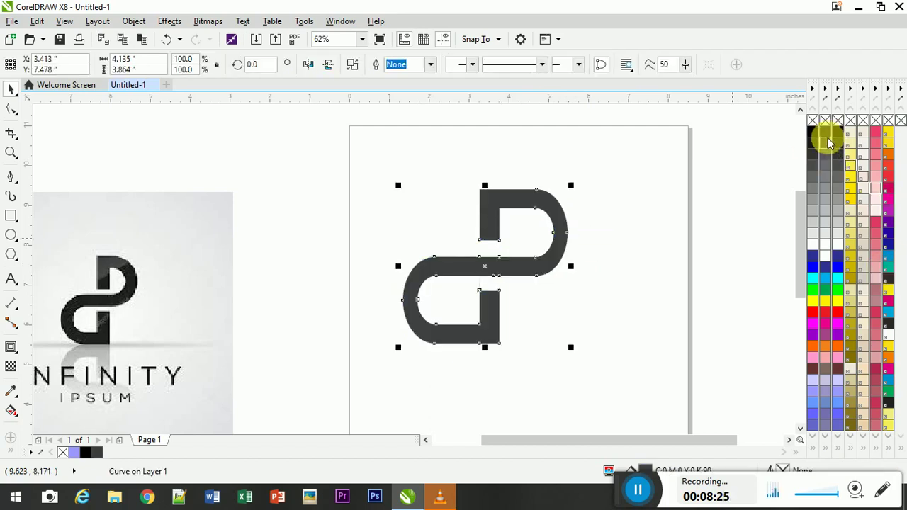
pyautogui.click(827, 137)
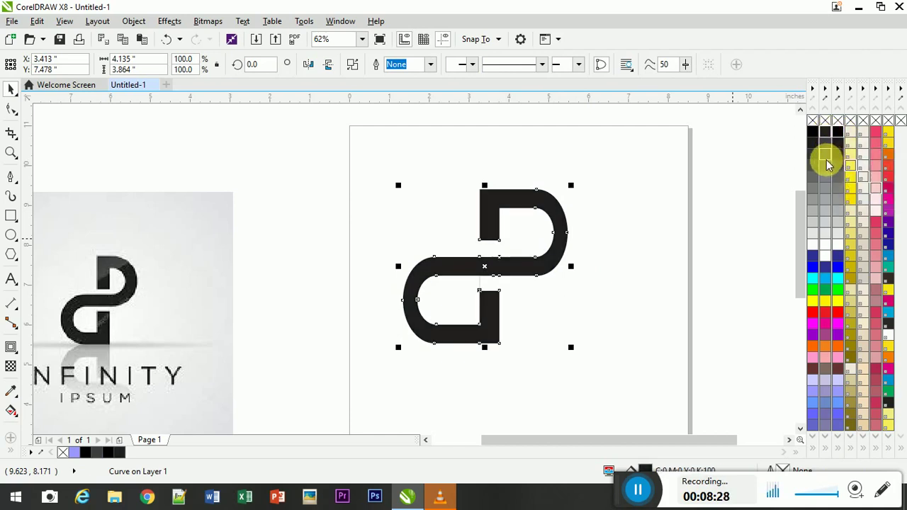
pyautogui.click(827, 166)
pyautogui.click(828, 169)
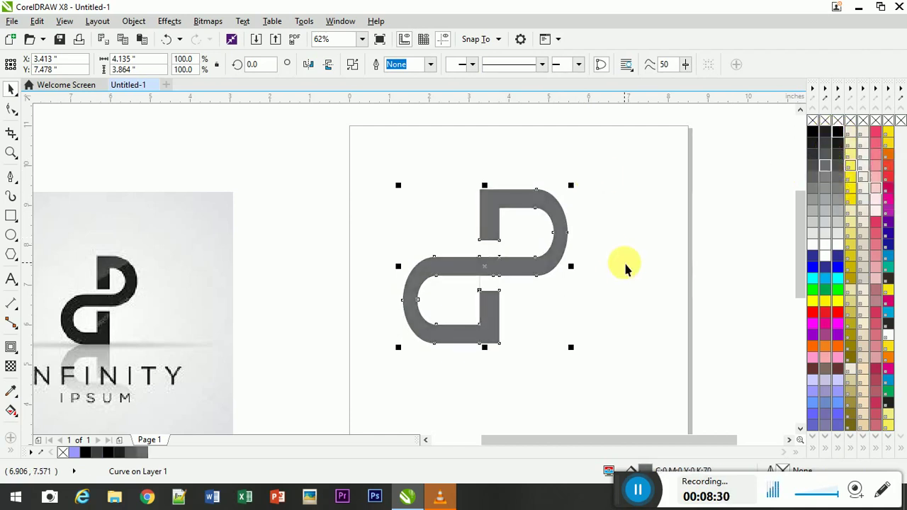
pyautogui.click(572, 348)
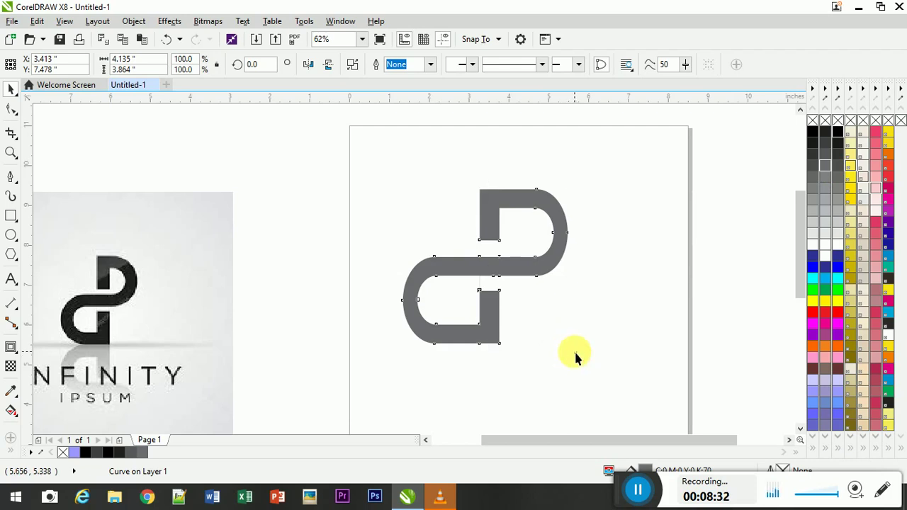
pyautogui.click(485, 330)
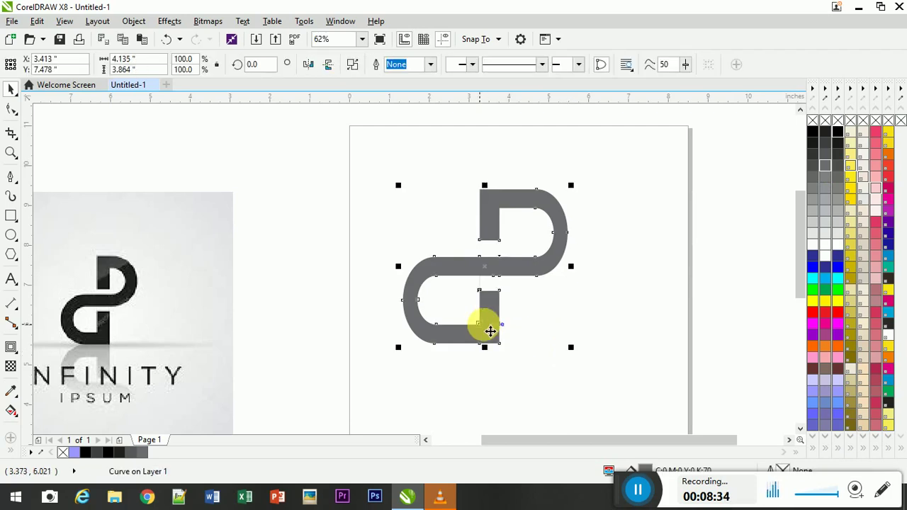